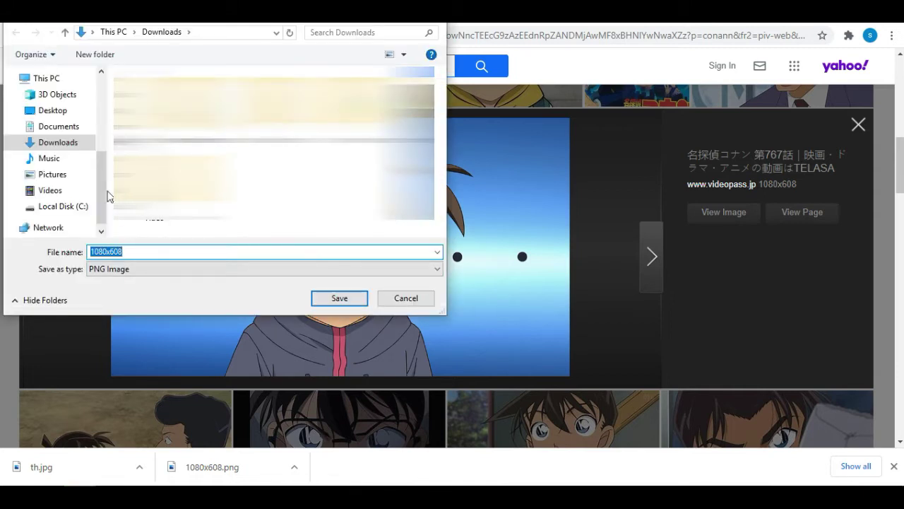
- Save the cartoon image as a PNG named conan in the Pictures folder
left_click(62, 176)
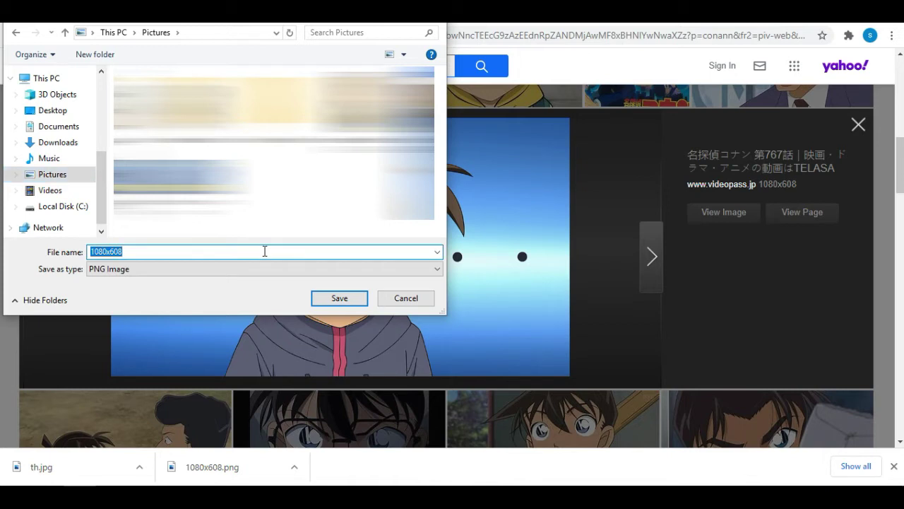
type("conan")
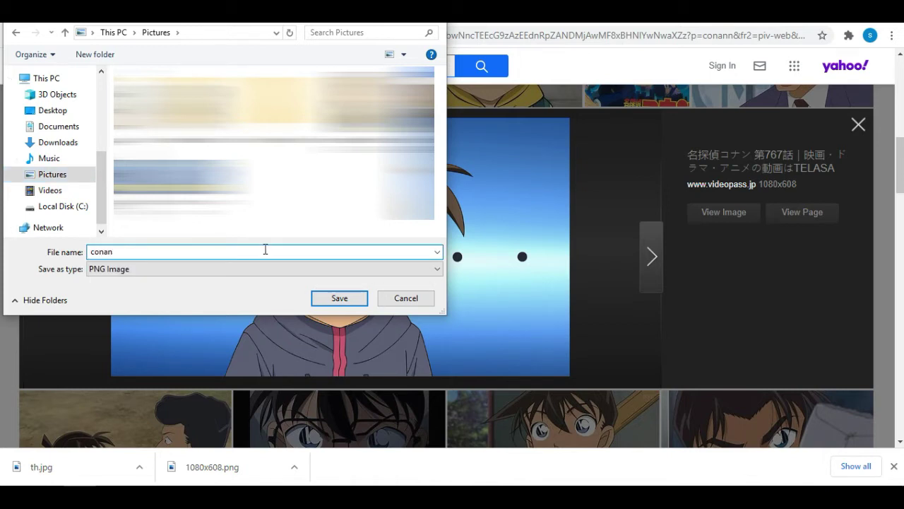
left_click(353, 298)
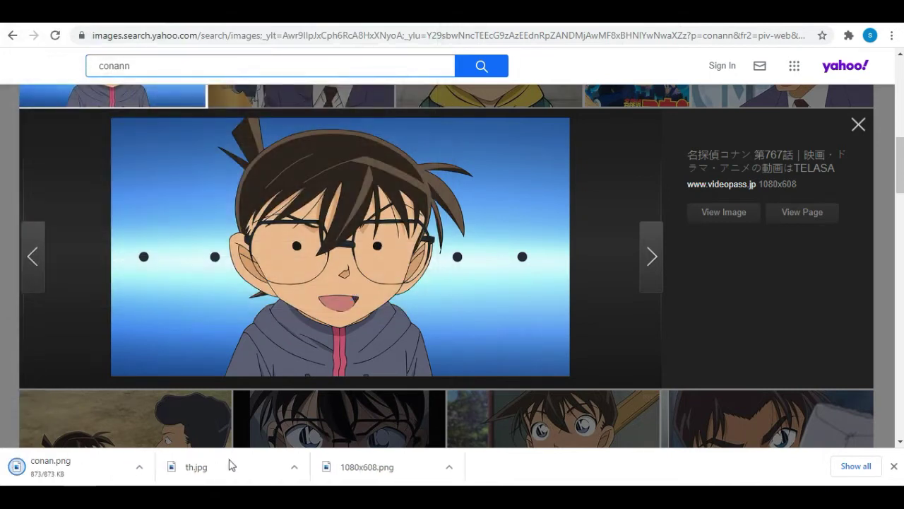
left_click(140, 473)
left_click(178, 424)
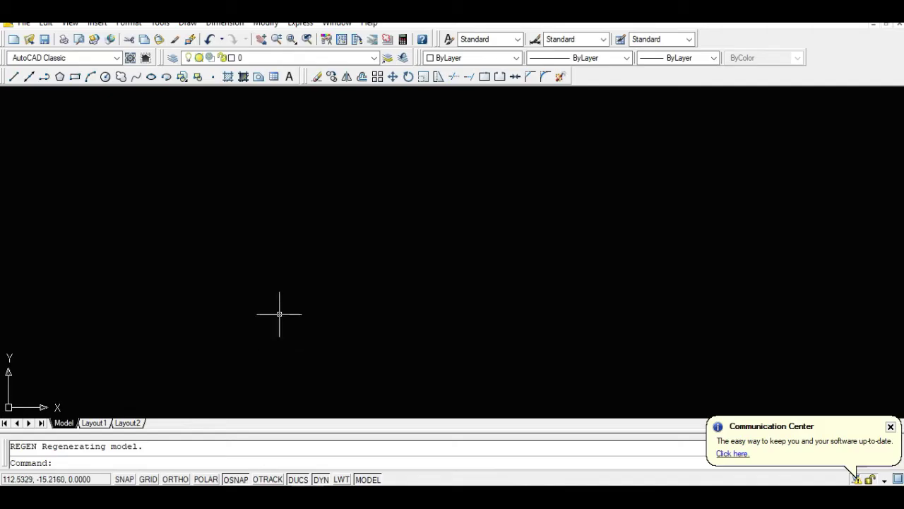
- In AutoCAD, attach the conan image from the Pictures folder as a raster image reference
left_click(88, 22)
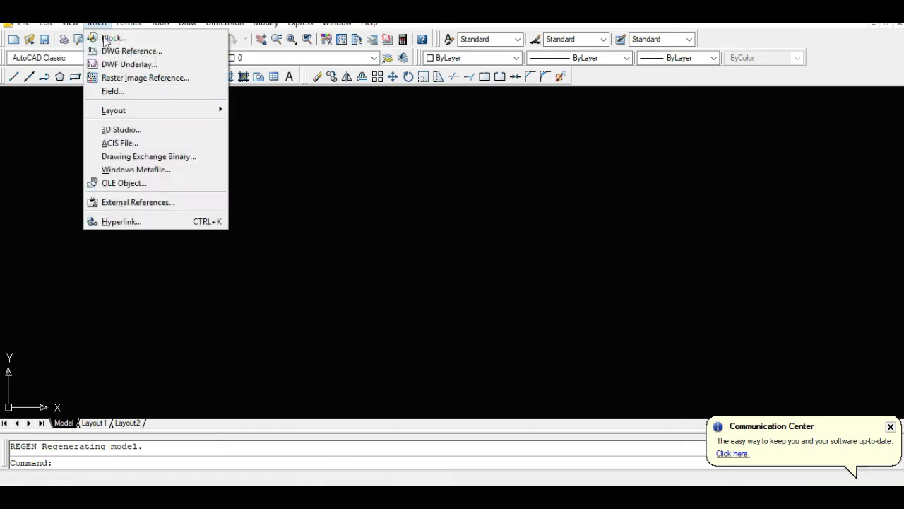
left_click(122, 79)
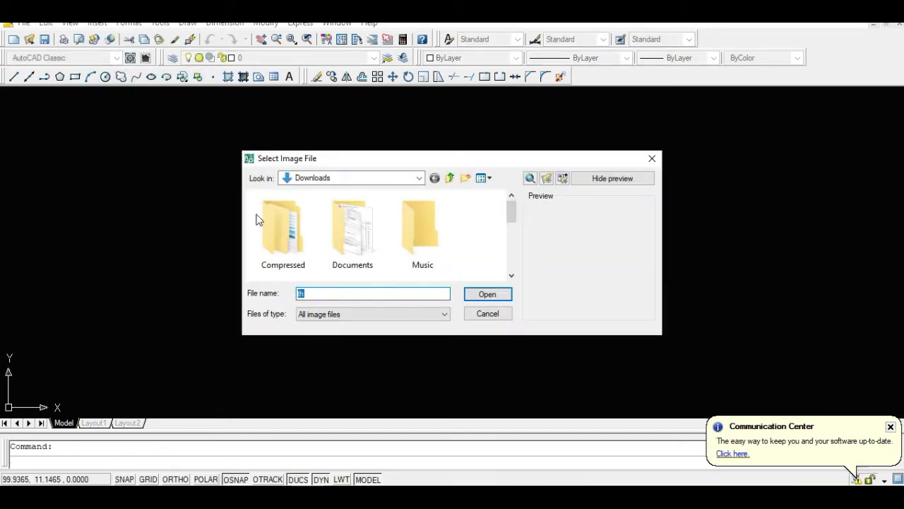
left_click_drag(511, 211, 517, 264)
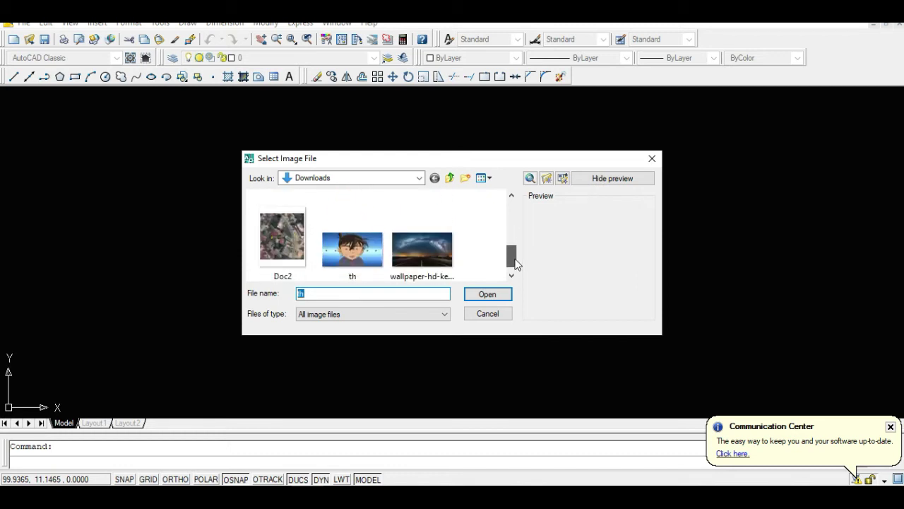
left_click(352, 247)
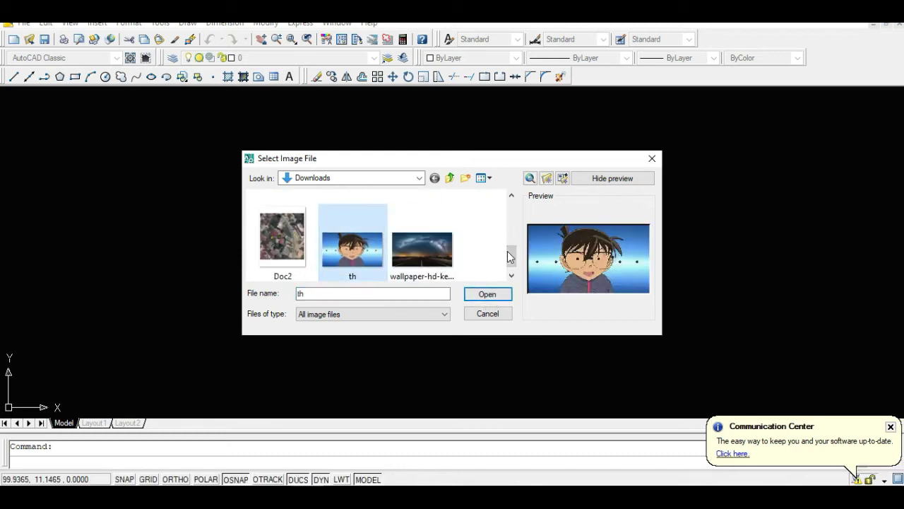
left_click_drag(516, 258, 488, 195)
left_click(419, 181)
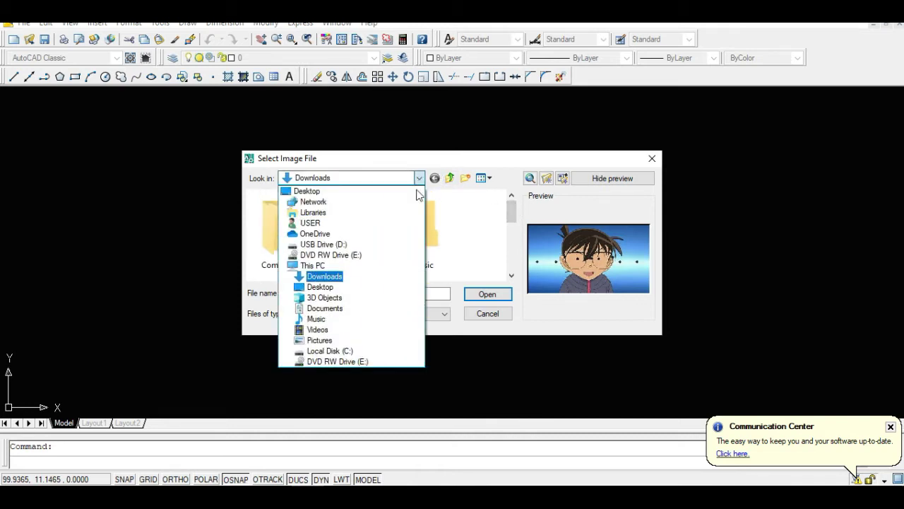
left_click(341, 344)
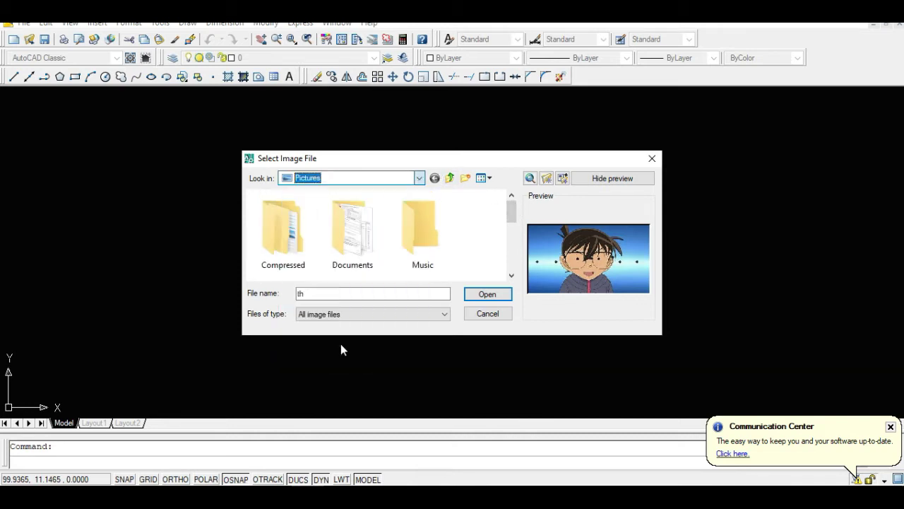
scroll(304, 233, "down", 3)
left_click(282, 247)
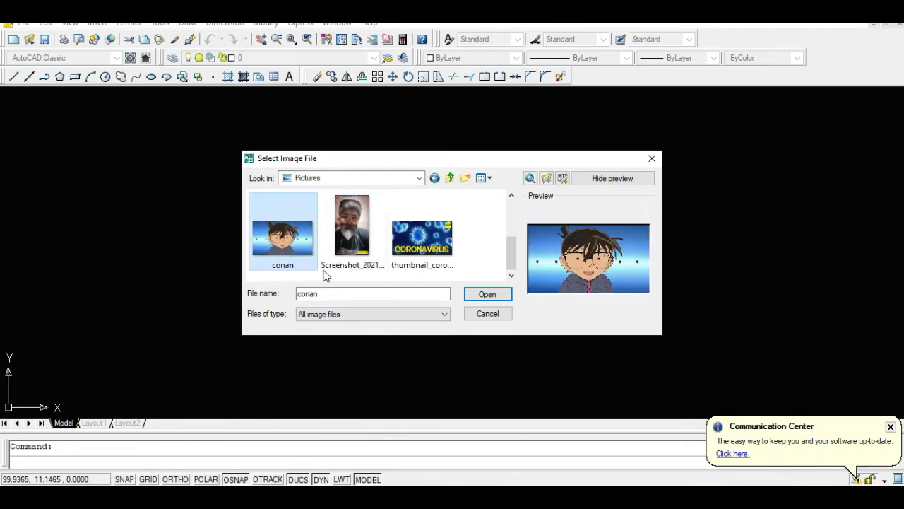
left_click(488, 295)
left_click(395, 345)
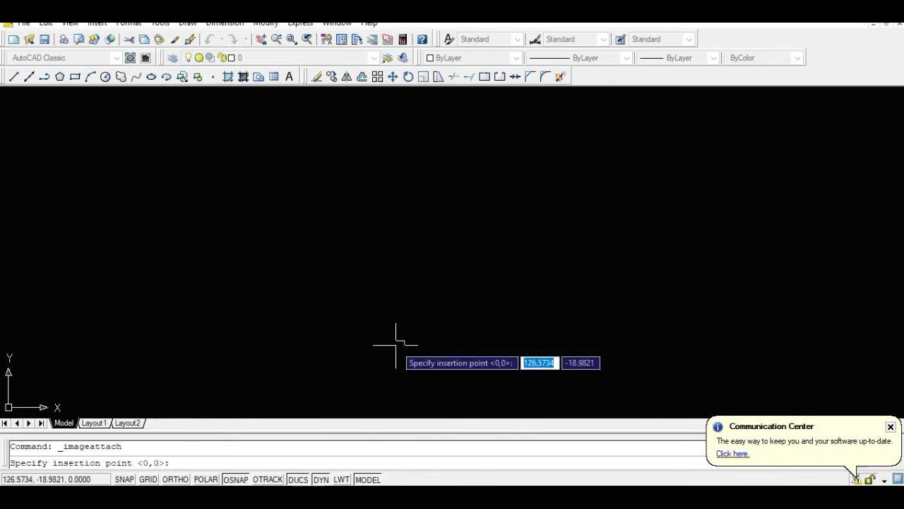
- Place the attached conan image in the empty drawing area with a freely picked insertion point and scale
left_click(296, 192)
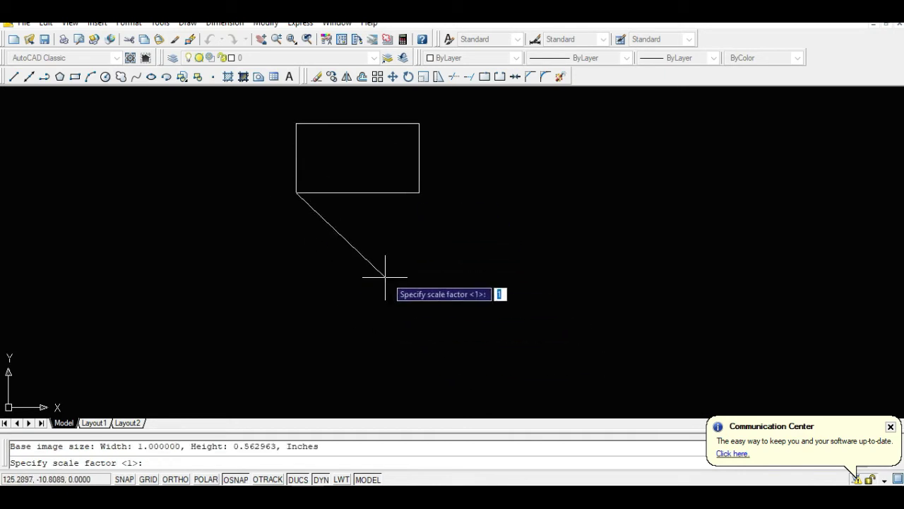
left_click(485, 211)
scroll(392, 244, "down", 2)
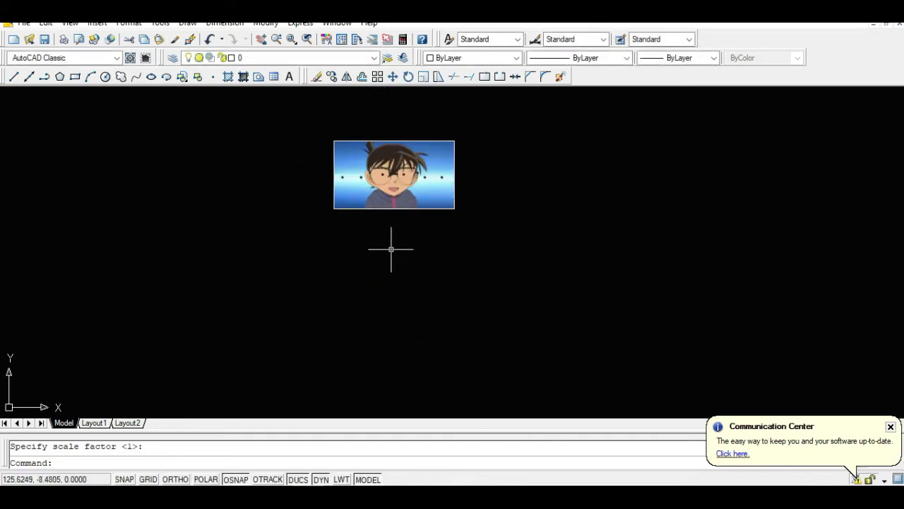
scroll(378, 157, "up", 3)
scroll(401, 167, "up", 2)
scroll(375, 202, "up", 5)
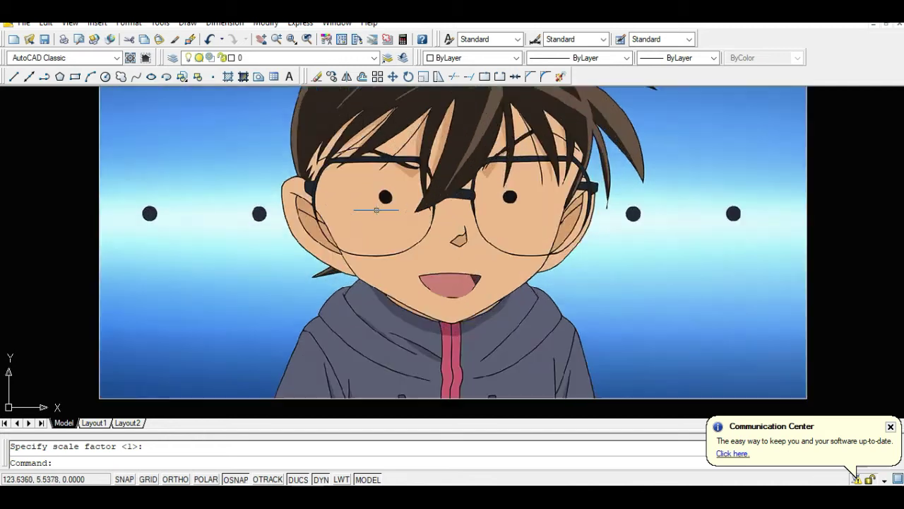
scroll(379, 204, "down", 6)
scroll(378, 155, "up", 2)
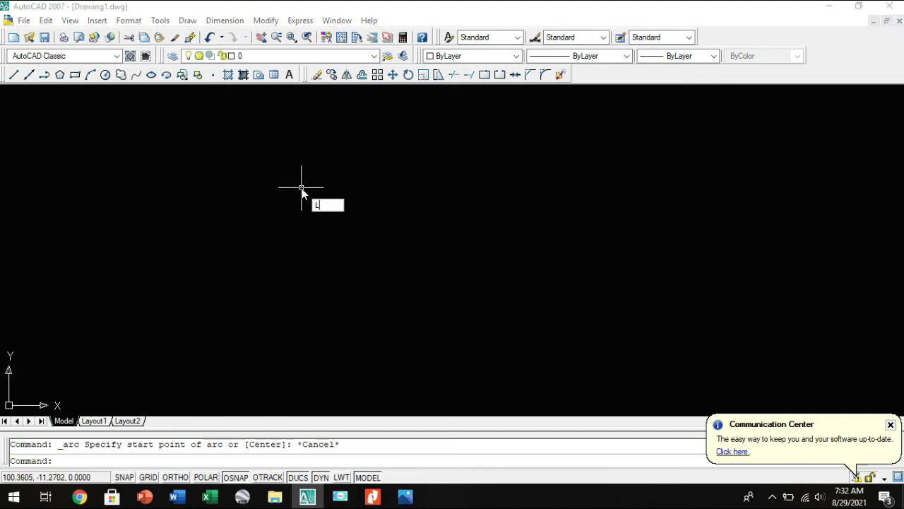
- Draw the face's left cheek and chin as a curve of short connected Line segments
key("Return")
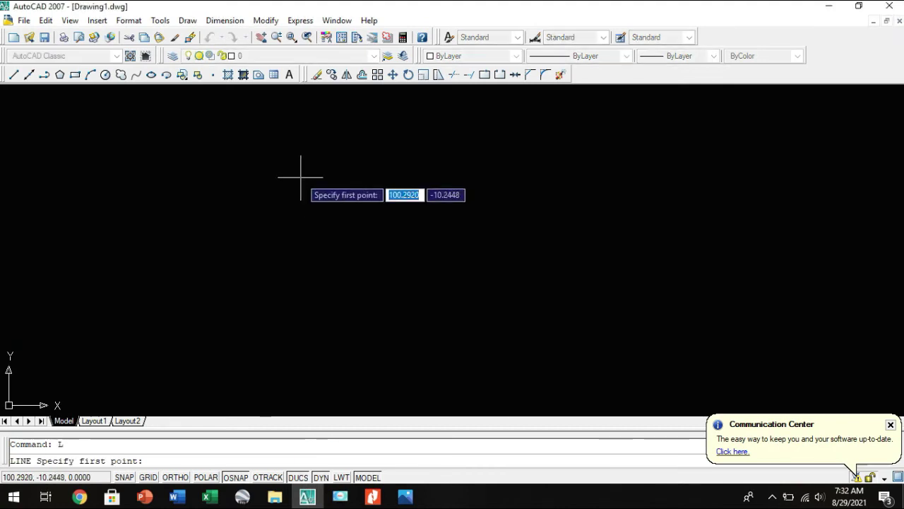
left_click(302, 203)
left_click(307, 223)
left_click(315, 244)
left_click(330, 268)
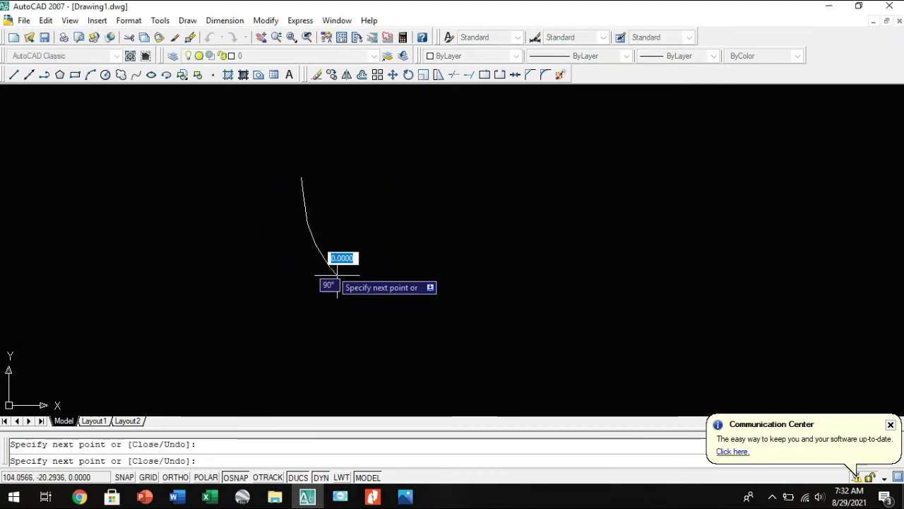
left_click(346, 283)
left_click(365, 296)
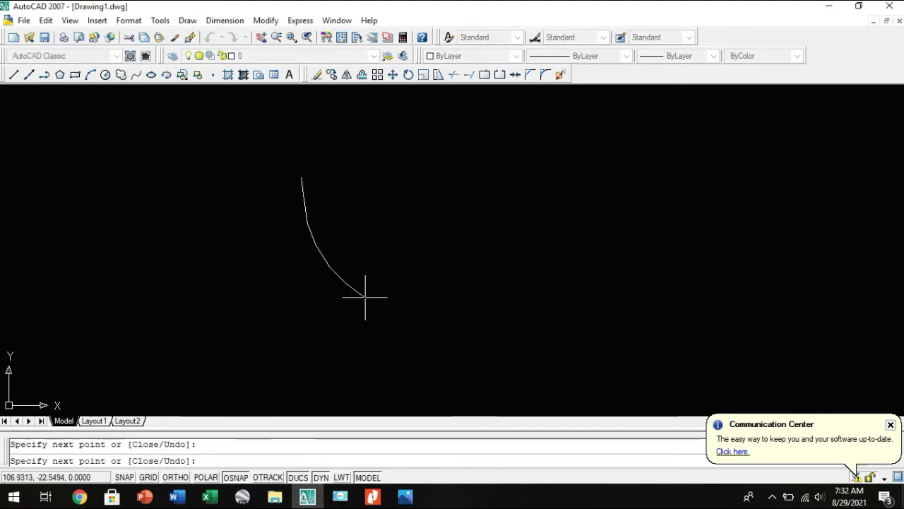
left_click(413, 312)
left_click(438, 307)
- Continue the connected segments from the chin up the right cheek to temple height and end the line
left_click(458, 284)
left_click(469, 264)
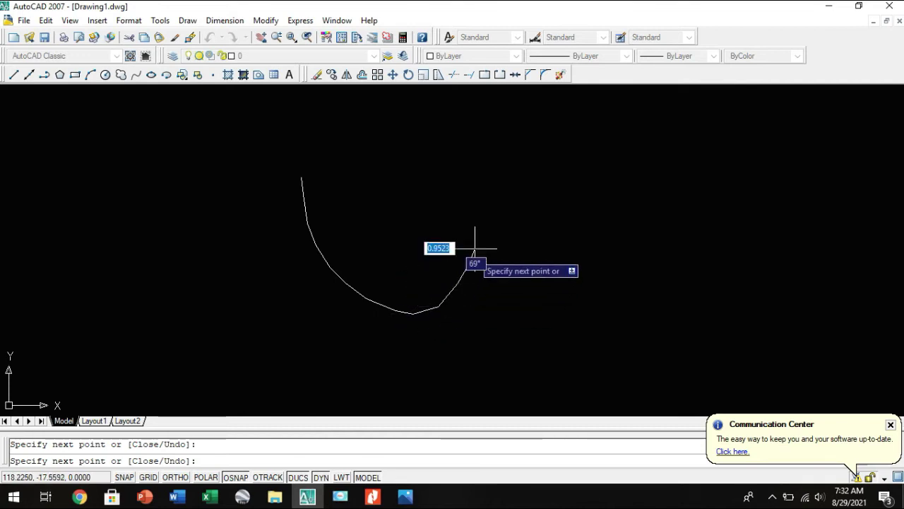
left_click(477, 239)
left_click(481, 224)
left_click(482, 207)
left_click(481, 185)
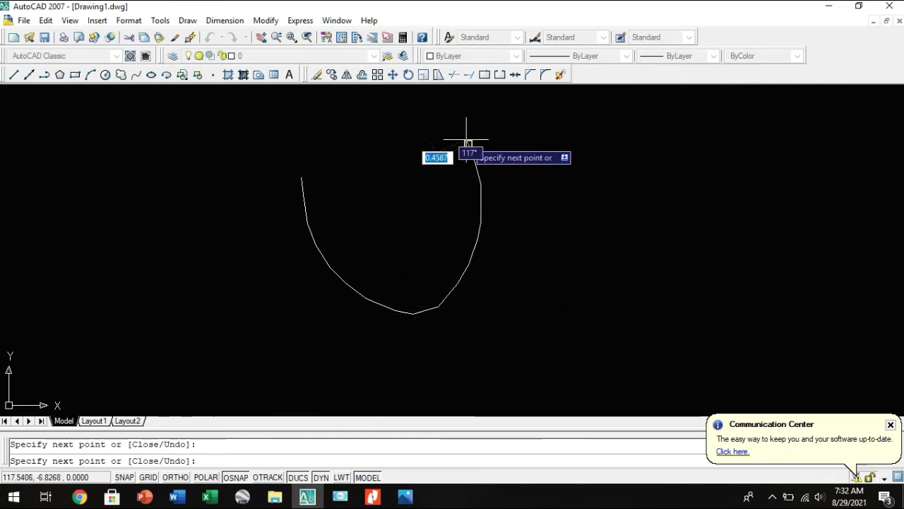
left_click(468, 144)
key("Escape")
- Close the top of the face with connected lines from the left cheek's upper end over to the right temple
key("Return")
left_click(301, 177)
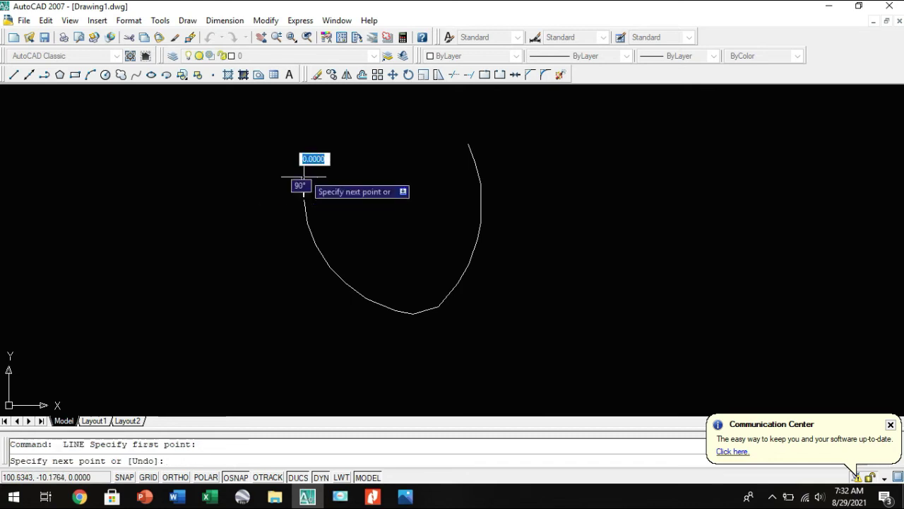
left_click(305, 137)
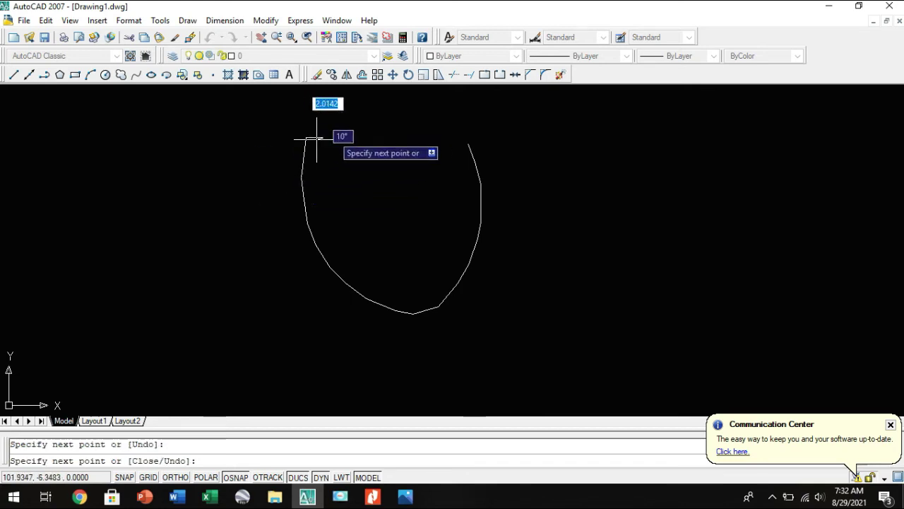
left_click(342, 118)
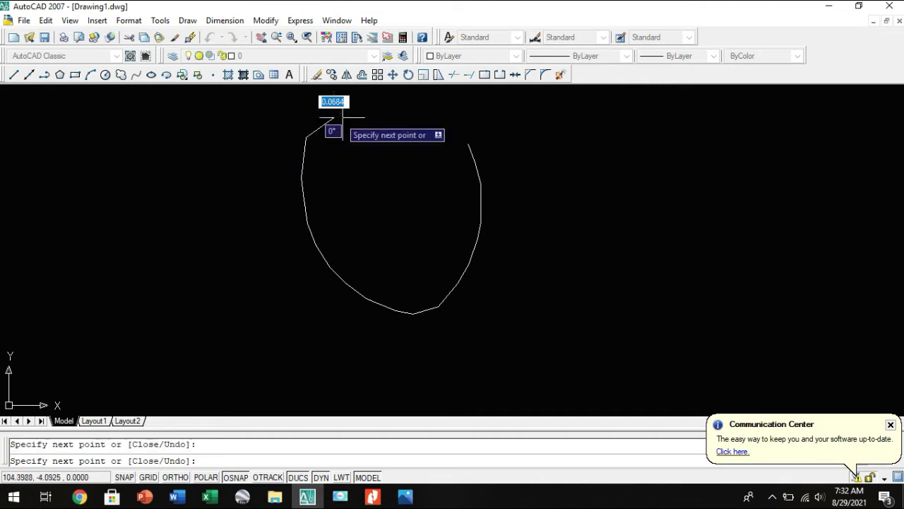
left_click(403, 127)
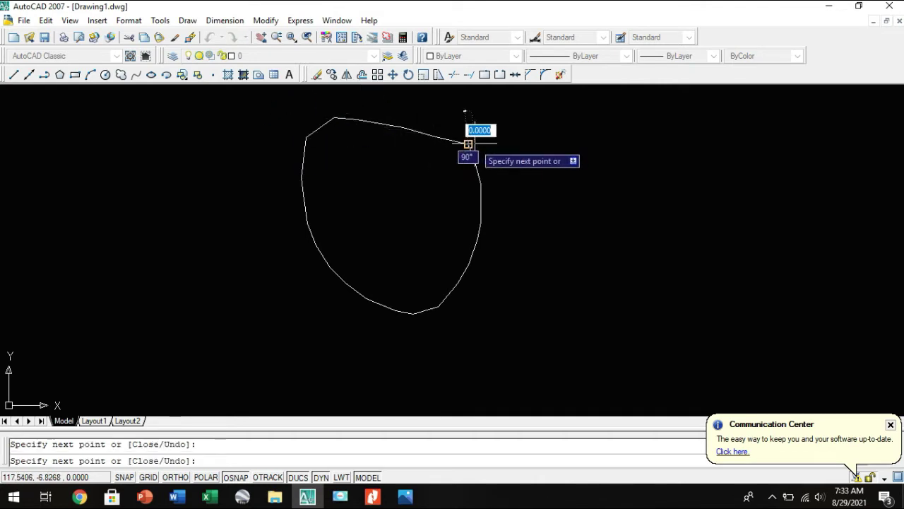
key("Return")
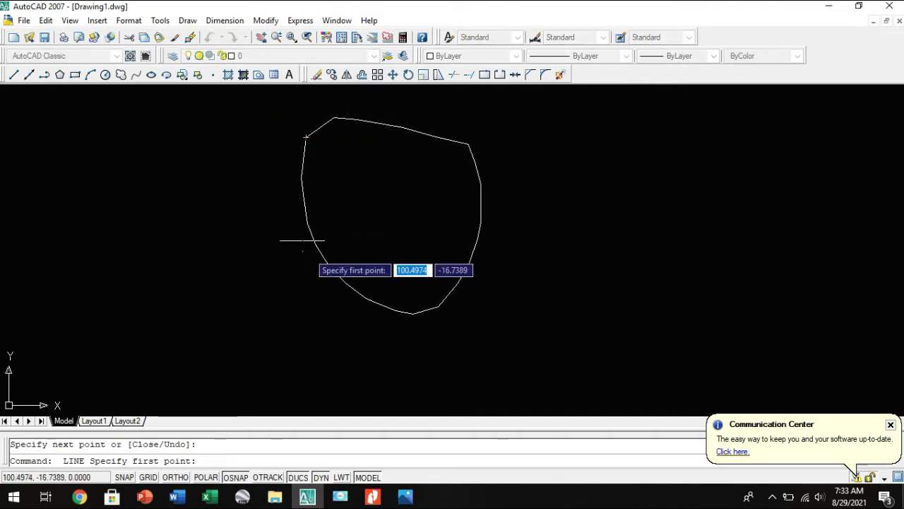
- Draw the left ear as connected line segments bulging outward from the left side of the face outline
left_click(329, 264)
left_click(297, 212)
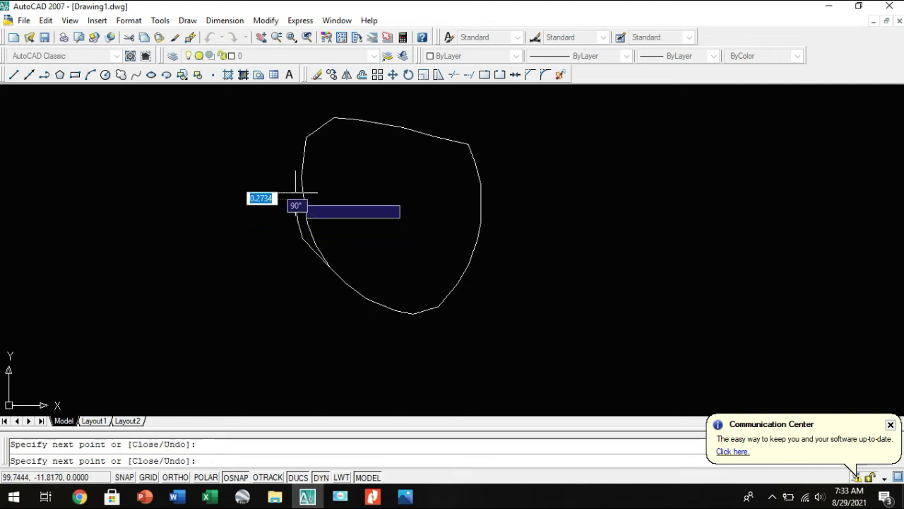
key("Return")
- Draw the right ear as connected line segments bulging outward from the right side of the face outline
key("Return")
left_click(479, 238)
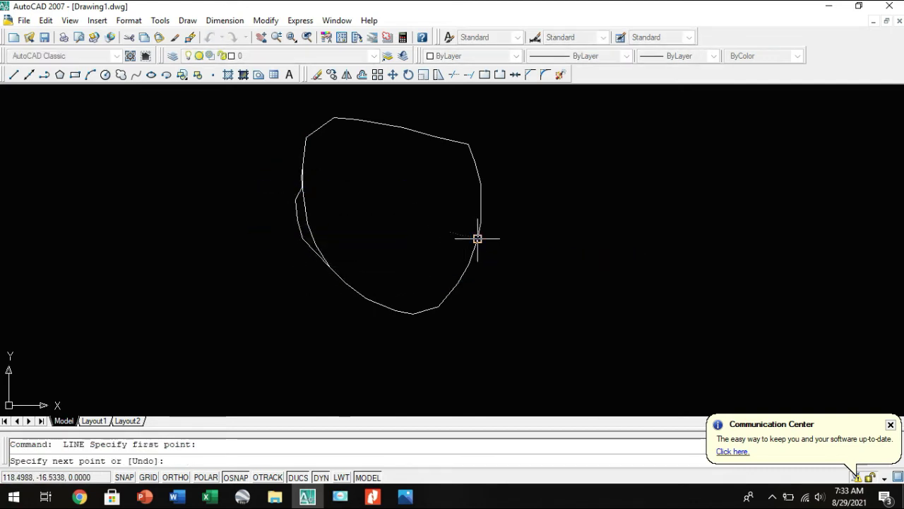
left_click(496, 190)
left_click(486, 167)
left_click(480, 158)
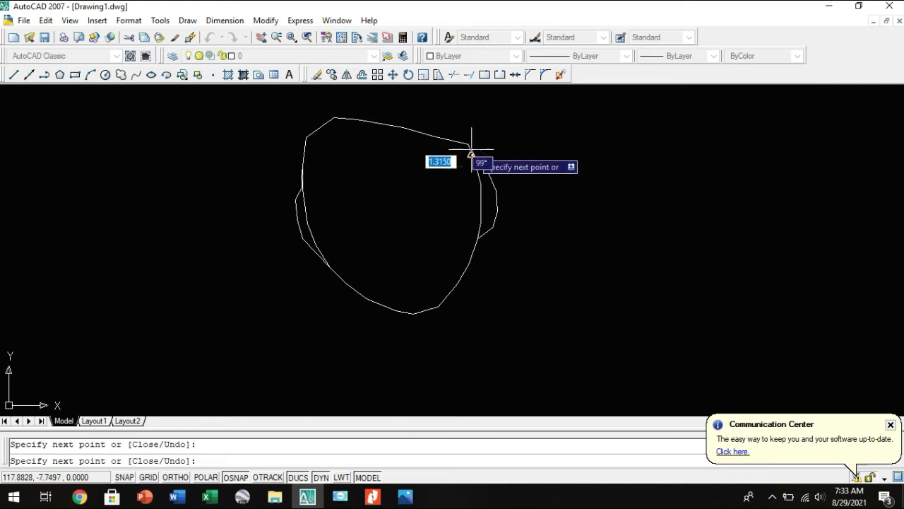
key("Return")
- Draw the jagged hair fringe inside the face with connected lines starting at the left edge above the ear
key("Return")
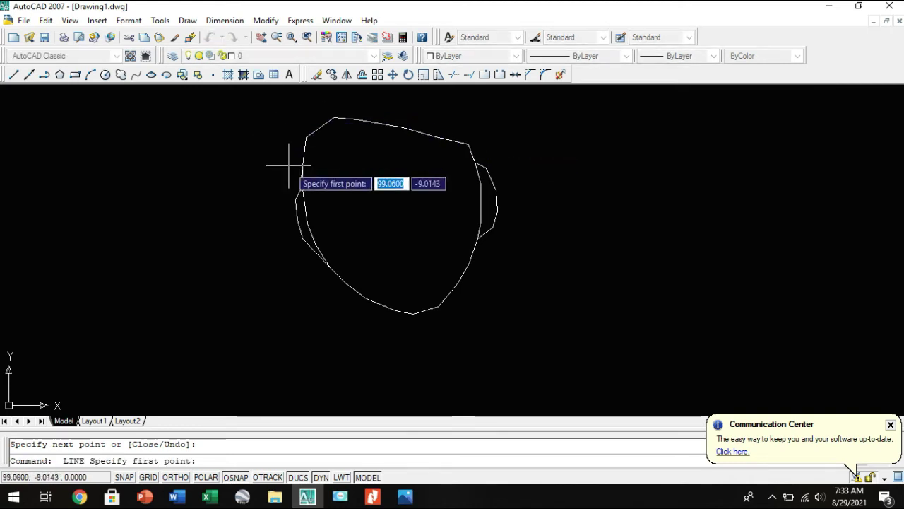
left_click(301, 168)
left_click(339, 216)
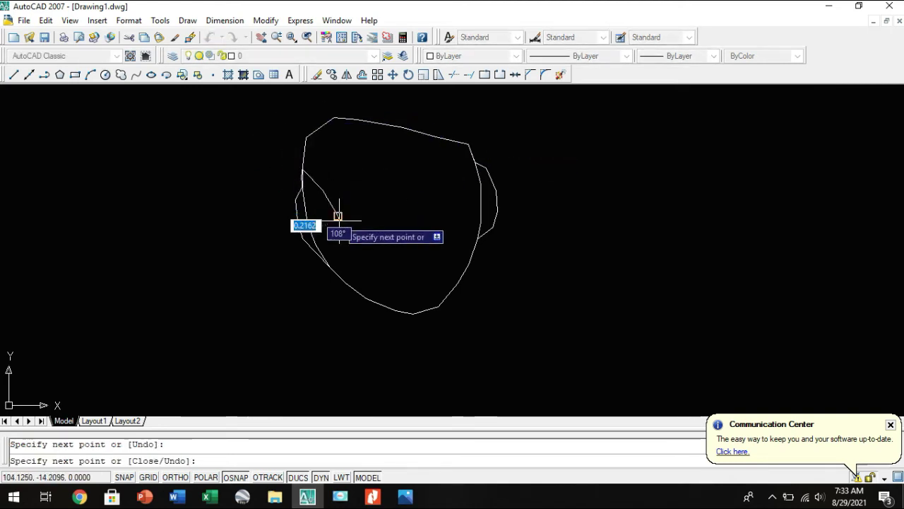
left_click(344, 190)
left_click(328, 161)
left_click(360, 157)
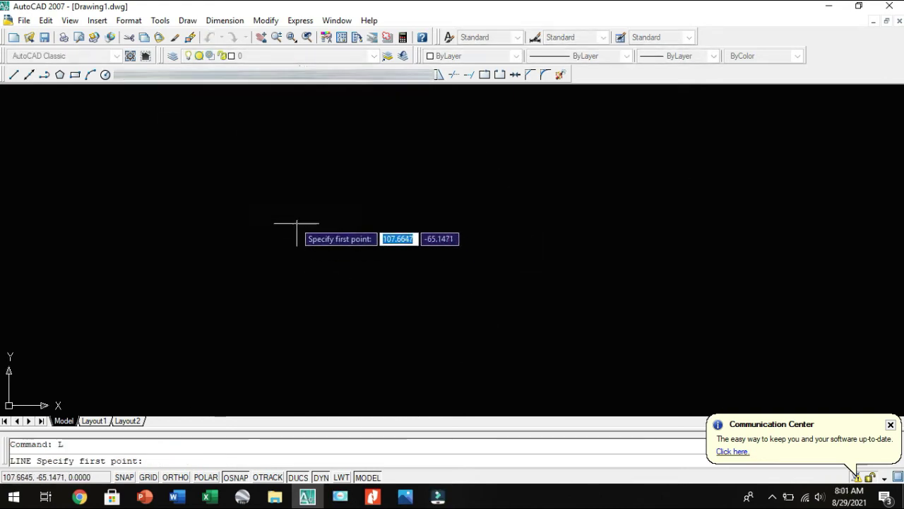
- Draw the lower face outline with connected lines from the left cheek, around the chin and up the right cheek
left_click(296, 223)
left_click(296, 242)
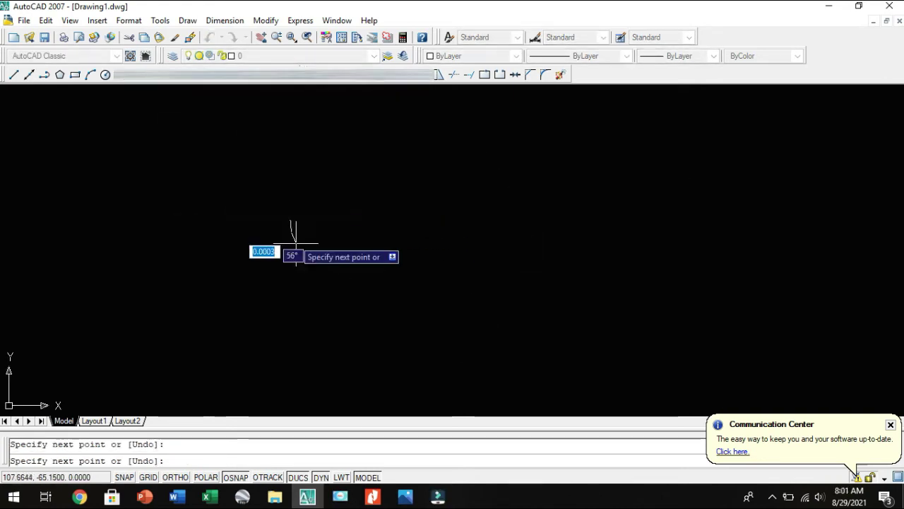
left_click(306, 267)
left_click(320, 290)
left_click(349, 309)
left_click(374, 321)
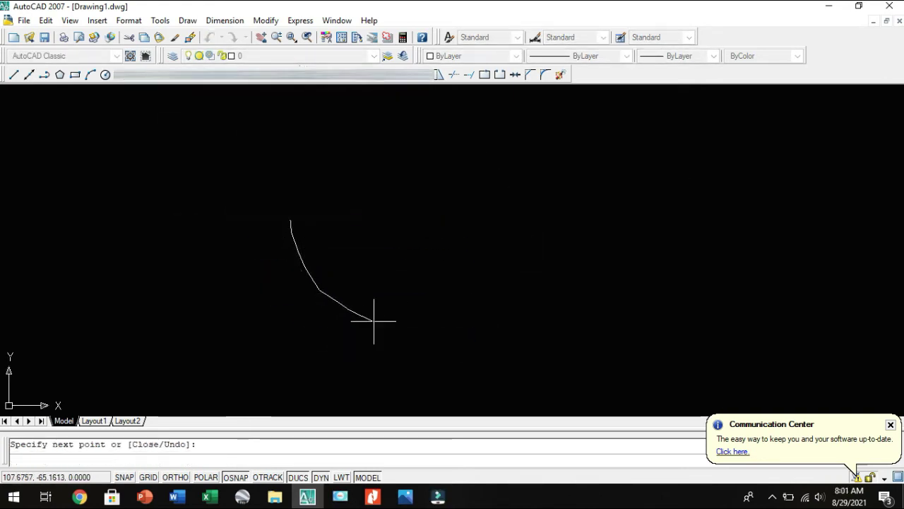
left_click(405, 329)
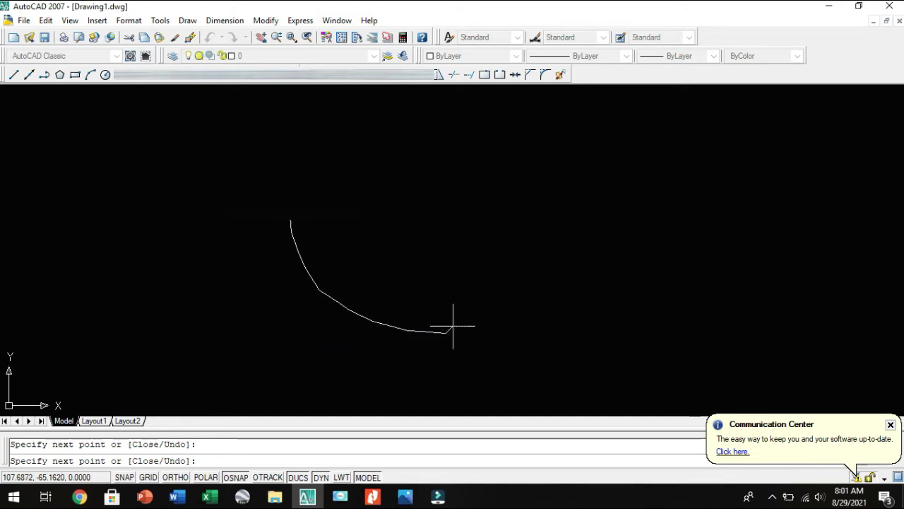
left_click(471, 308)
left_click(481, 278)
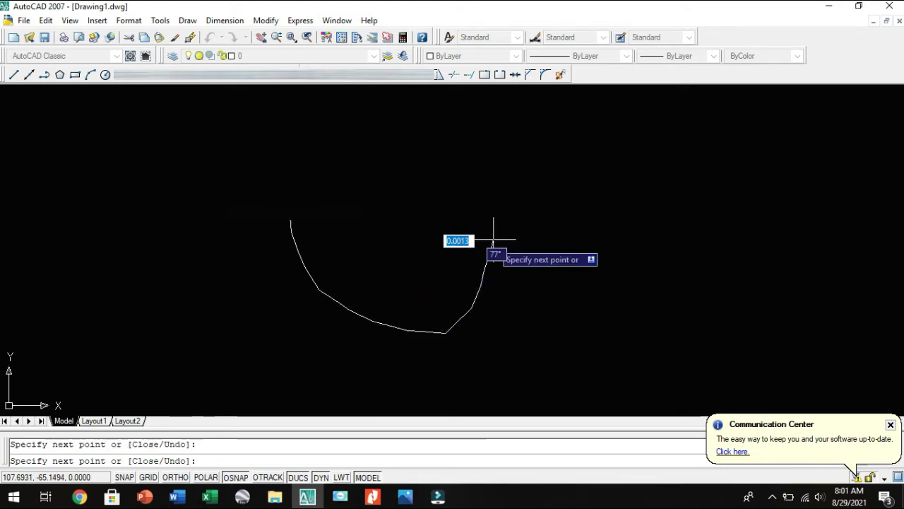
left_click(494, 212)
left_click(485, 163)
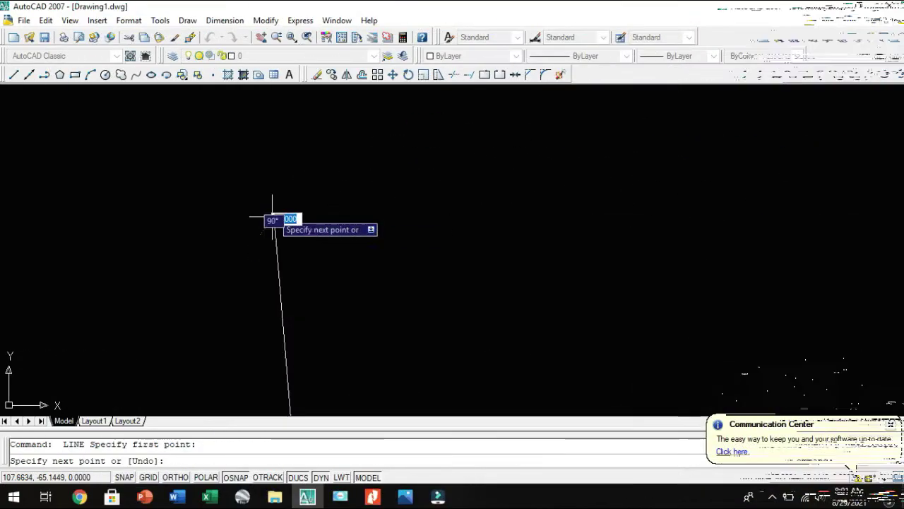
- Draw the upper-left face outline with connected lines rising from the left cheek's upper end and curving inward over the temple
left_click(275, 219)
left_click(281, 173)
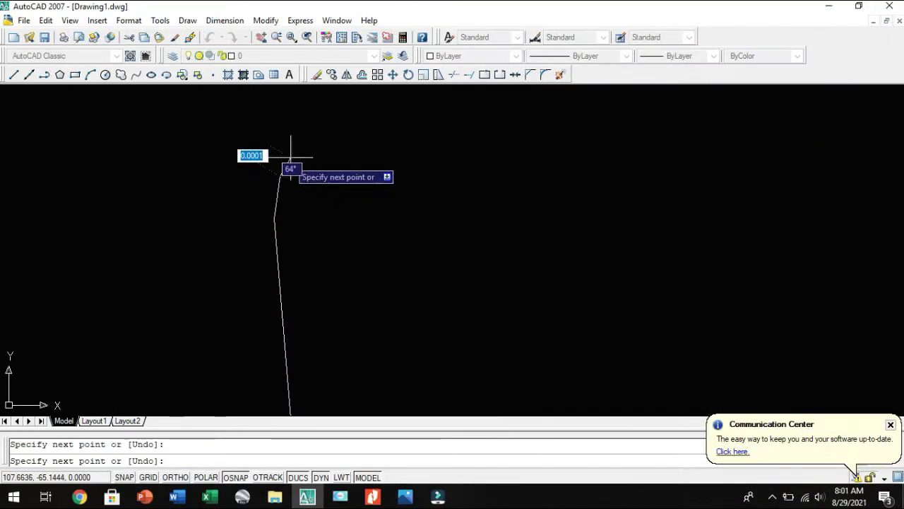
left_click(296, 150)
middle_click_drag(343, 118, 246, 162)
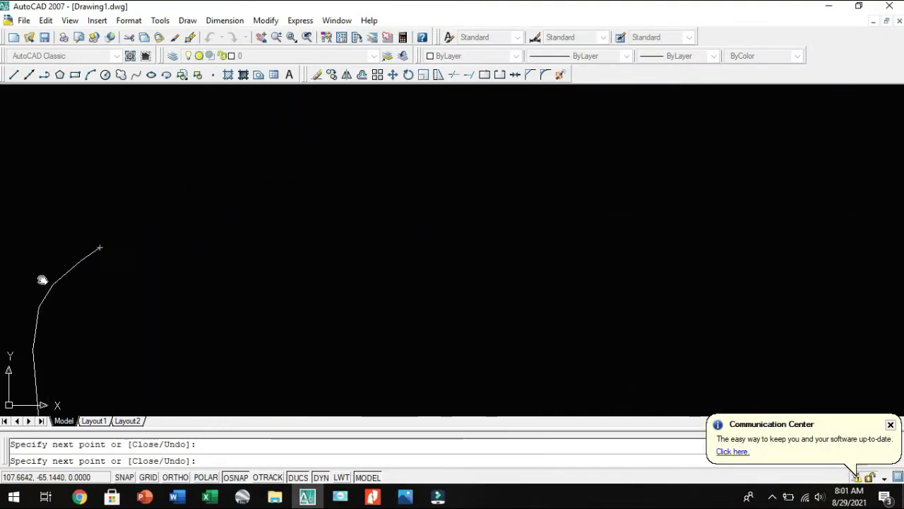
scroll(106, 289, "down", 5)
scroll(156, 260, "up", 5)
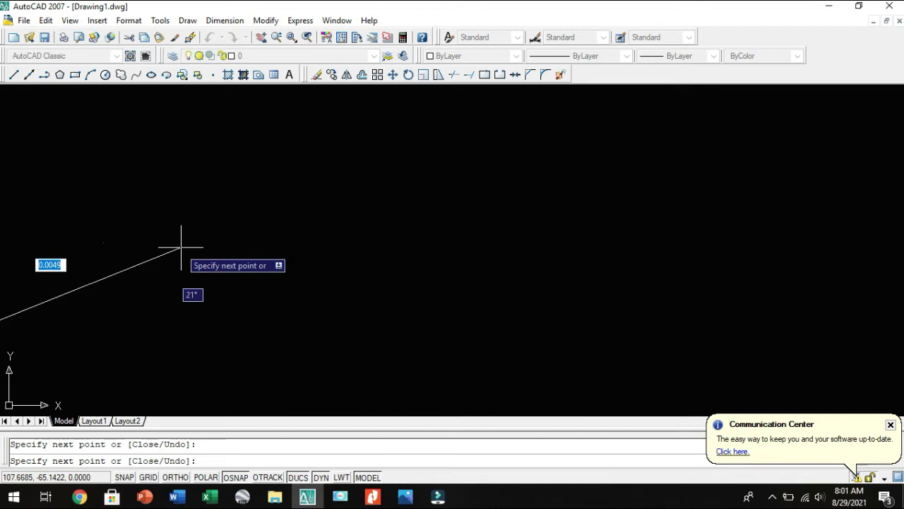
left_click(59, 193)
left_click(128, 151)
left_click(229, 129)
middle_click_drag(296, 184, 275, 206)
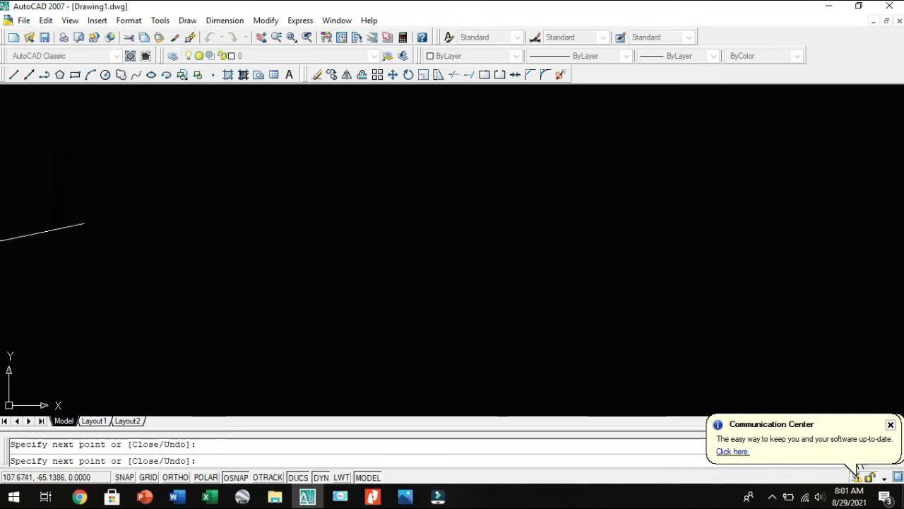
- Close the top of the face with connected lines from the left temple across the forehead to the right side's upper end
scroll(186, 257, "down", 2)
left_click(262, 243)
key("ctrl+z")
left_click(300, 195)
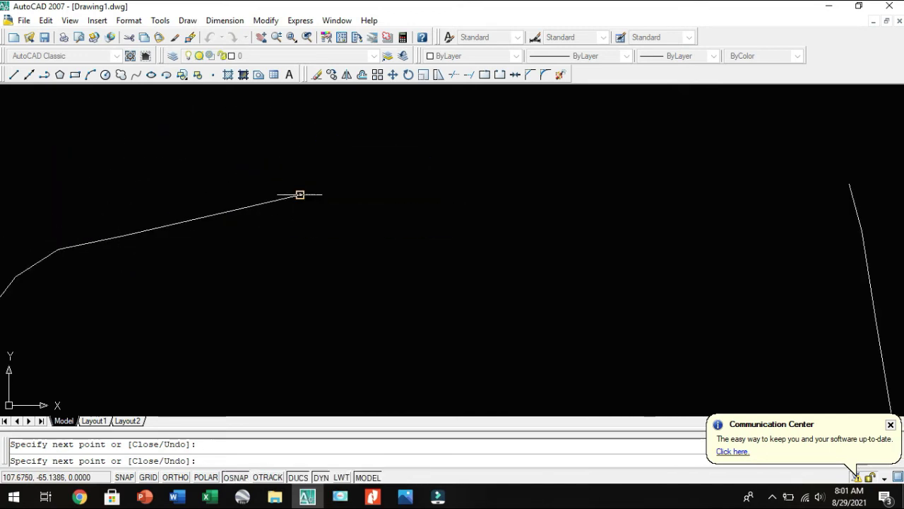
left_click(323, 185)
left_click(399, 171)
left_click(483, 171)
left_click(672, 171)
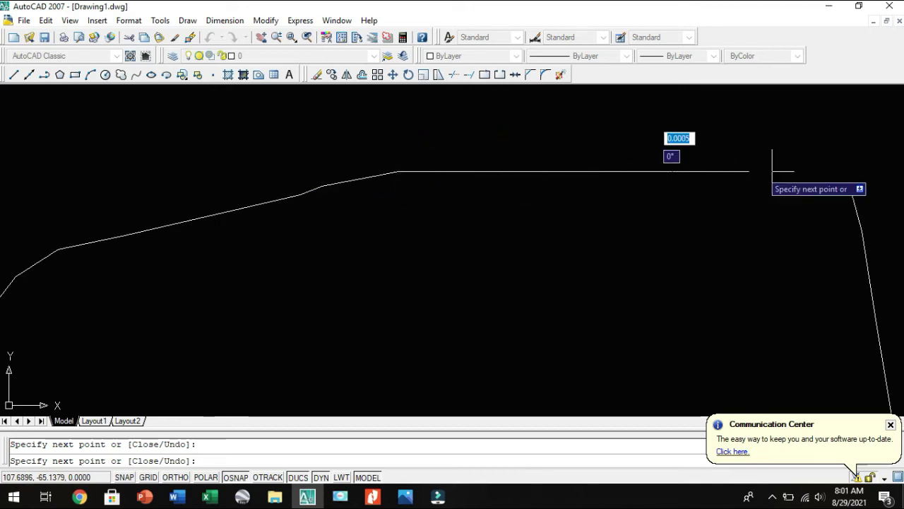
left_click(850, 184)
key("Escape")
- Draw the left ear with connected lines bulging outward from the left side of the face and ending on the cheek line
middle_click_drag(343, 305, 350, 190)
scroll(350, 189, "down", 3)
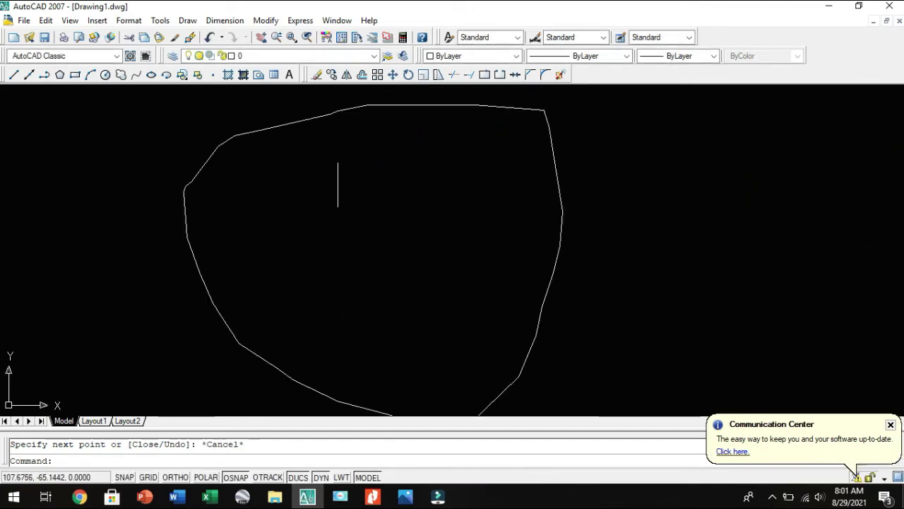
scroll(267, 228, "up", 3)
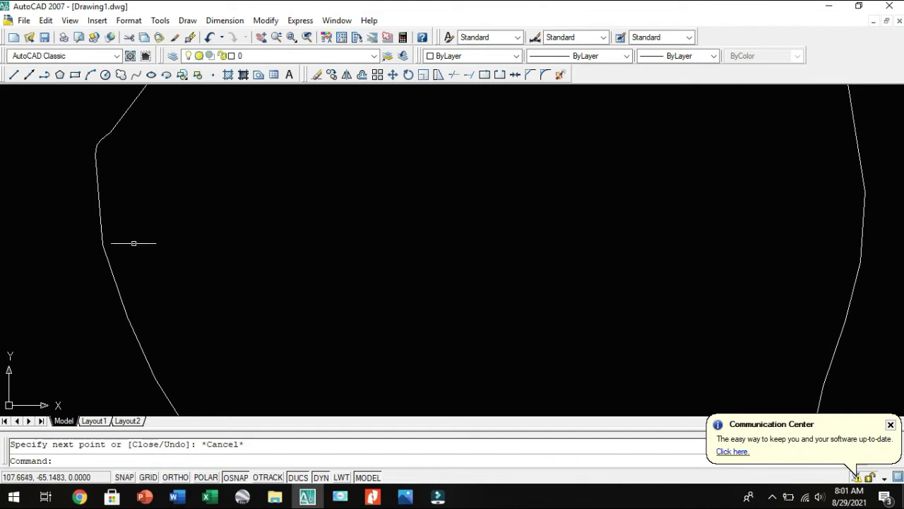
type("l")
key("Return")
left_click(98, 183)
left_click(80, 239)
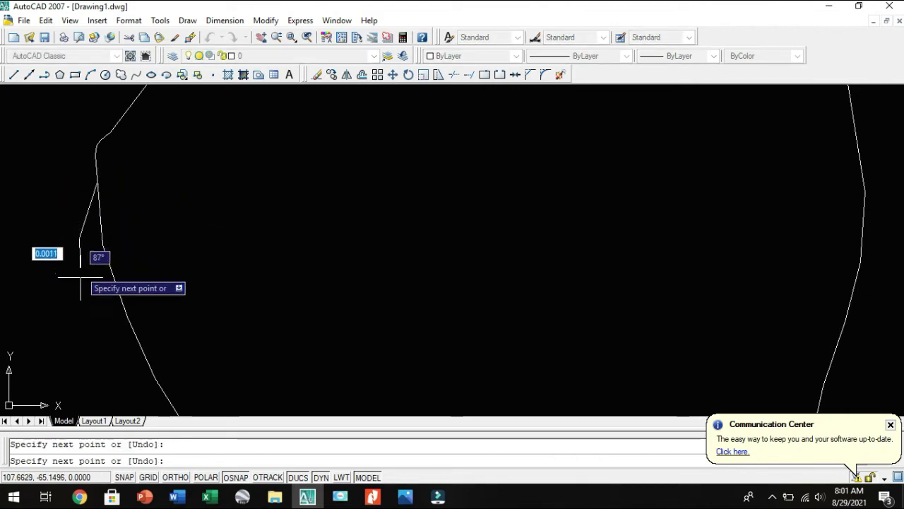
left_click(83, 344)
scroll(99, 318, "up", 5)
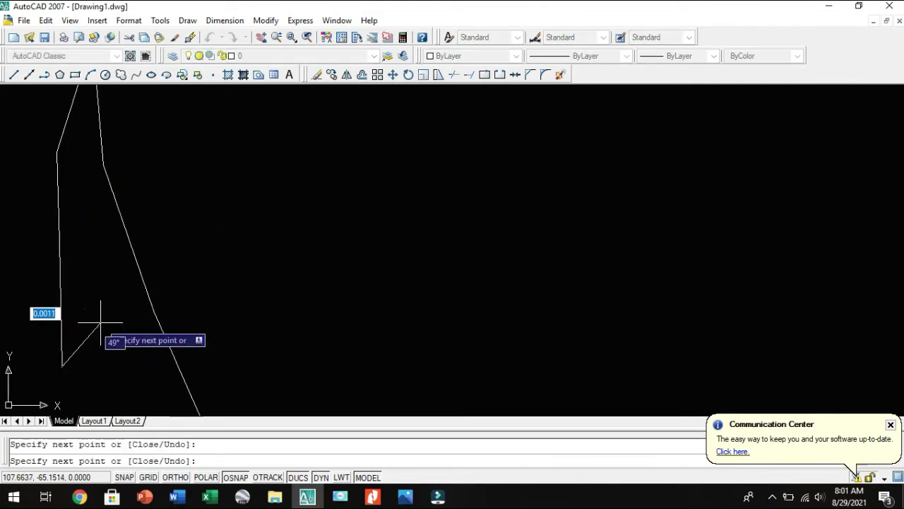
middle_click_drag(56, 404, 80, 243)
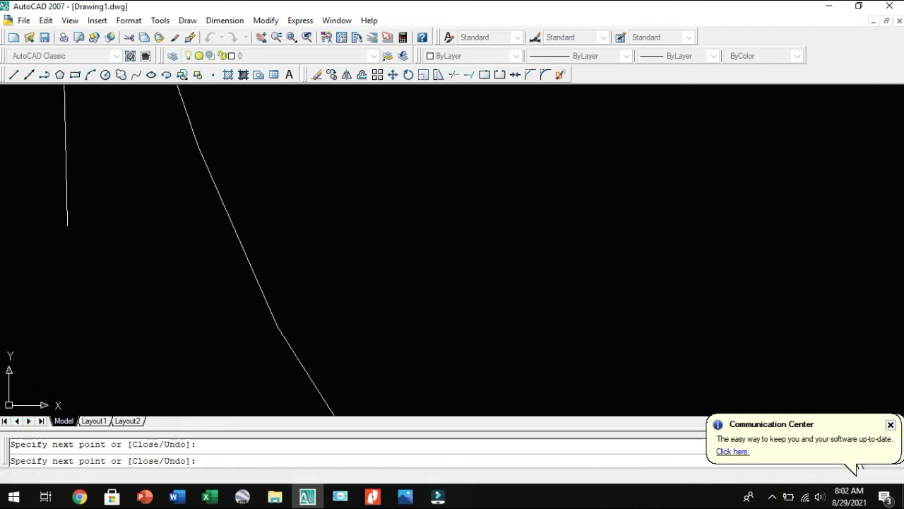
left_click(83, 293)
key("Return")
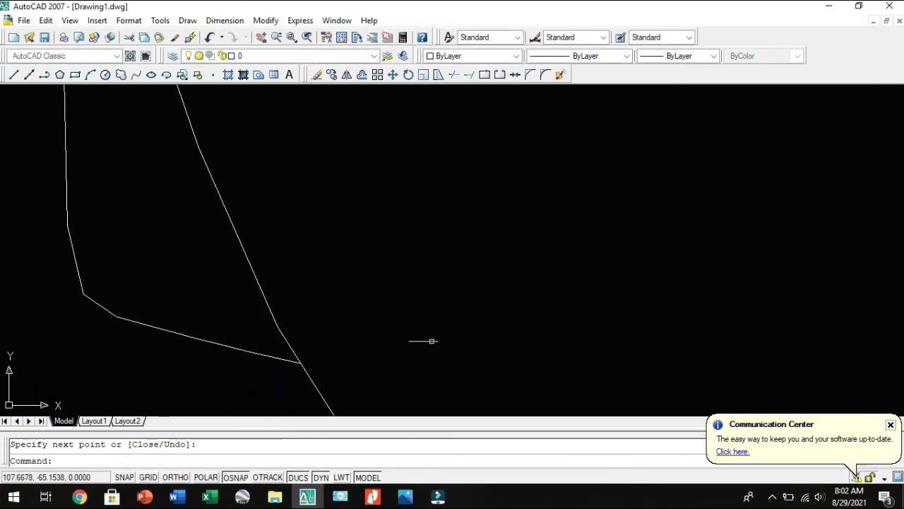
- Draw a small circle for the left eye inside the face
middle_click_drag(424, 339, 326, 467)
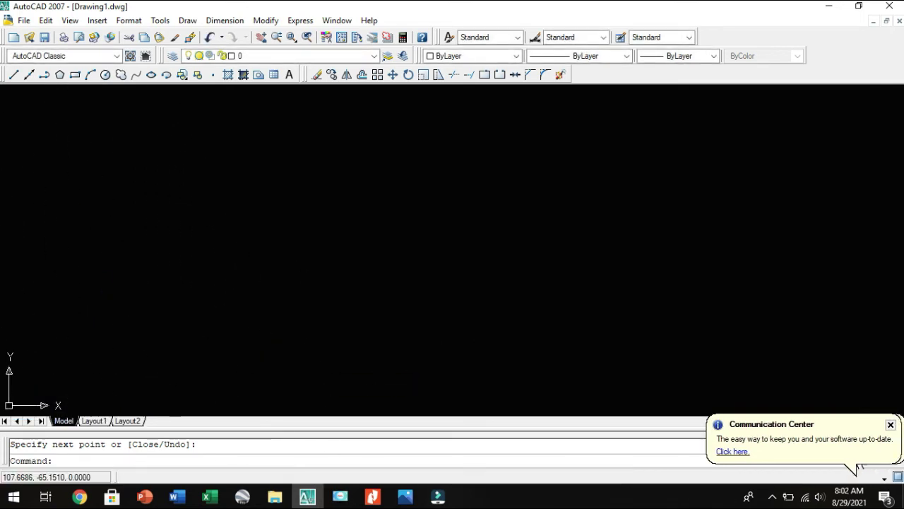
left_click(105, 75)
left_click(157, 159)
left_click(201, 198)
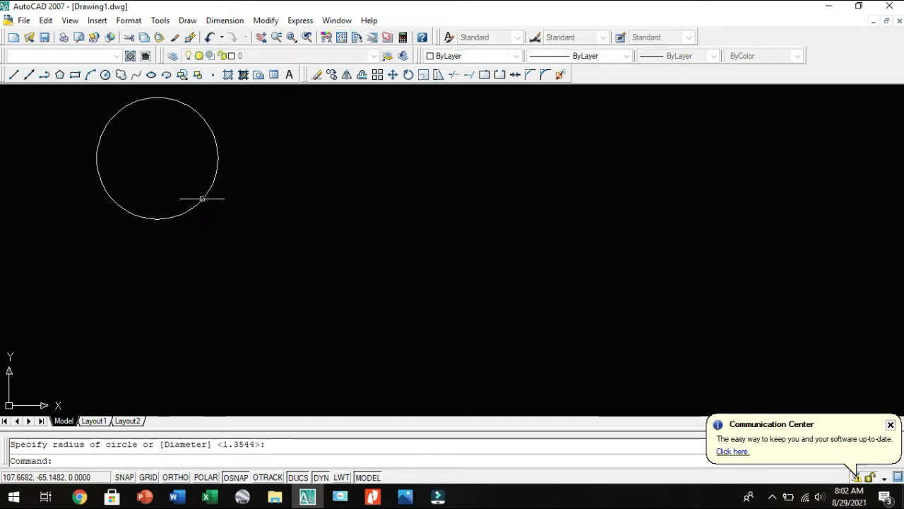
- Copy the left eye circle horizontally to the right side of the face as the right eye
middle_click_drag(475, 269, 404, 305)
left_click(267, 314)
left_click(59, 197)
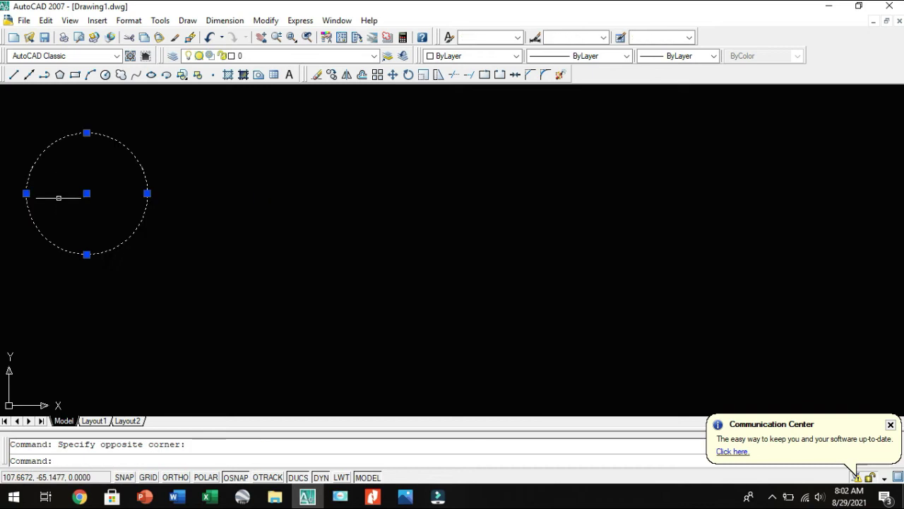
type("o")
key("Return")
left_click(65, 211)
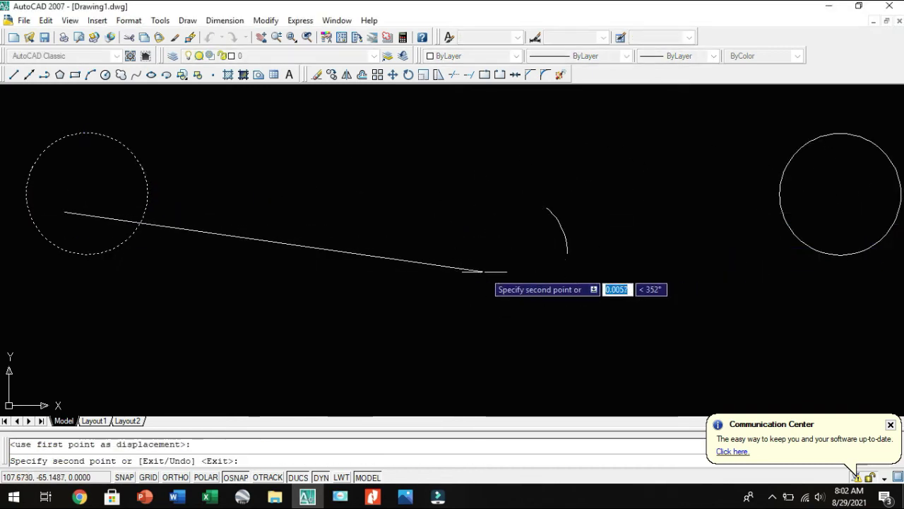
key("Escape")
- Draw the nose below and between the eyes as a small pointed outline of connected lines, ending at its upper-left start
middle_click_drag(433, 298, 392, 156)
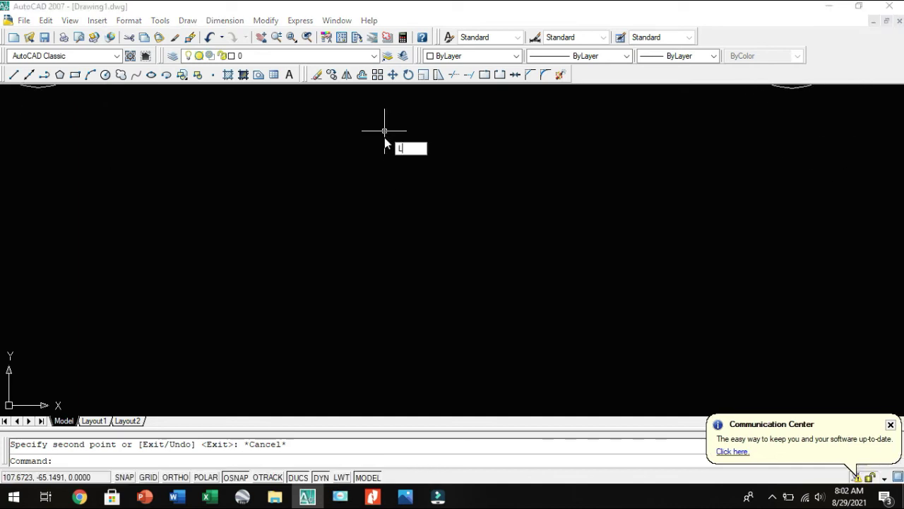
key("Return")
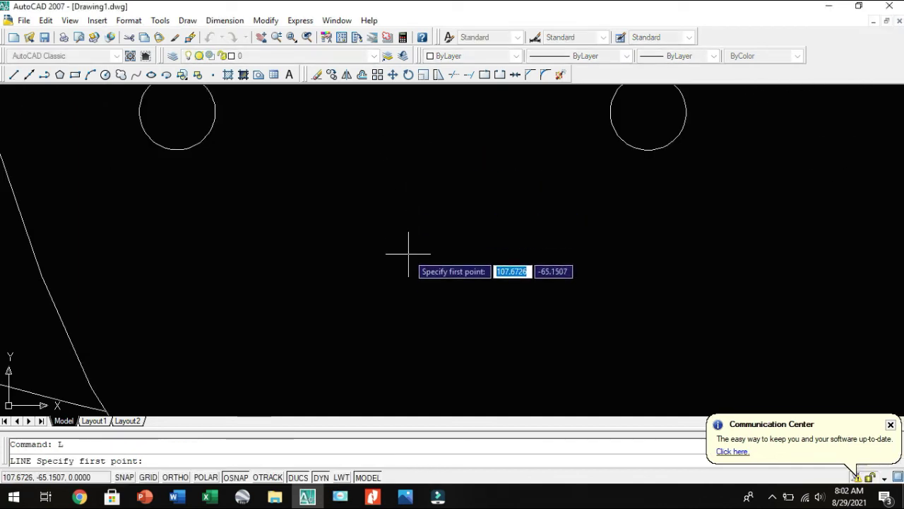
left_click(408, 253)
left_click(405, 275)
left_click(410, 297)
left_click(418, 302)
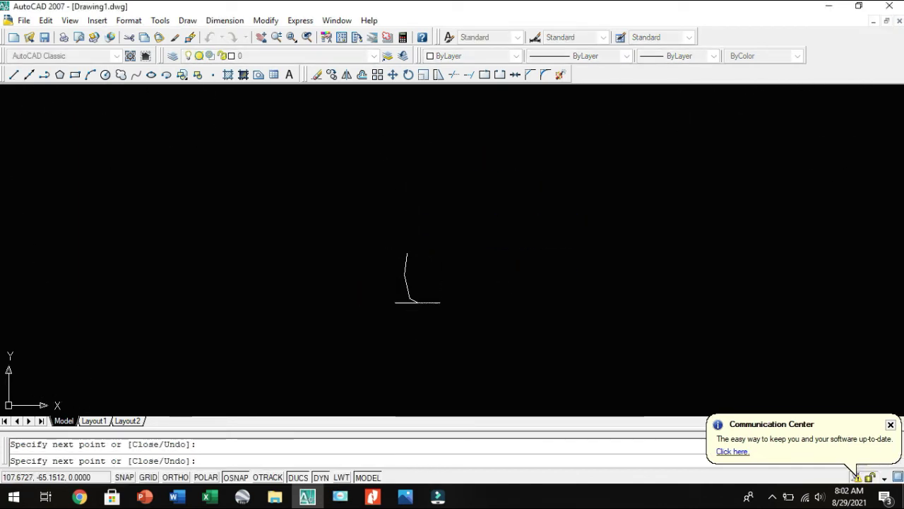
left_click(453, 298)
left_click(467, 288)
left_click(455, 267)
left_click(440, 252)
left_click(435, 232)
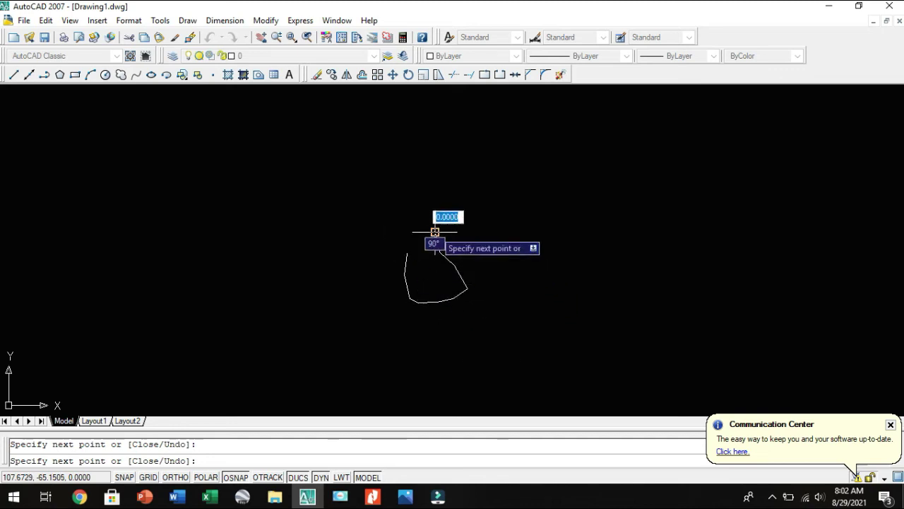
left_click(435, 233)
left_click(404, 252)
key("Return")
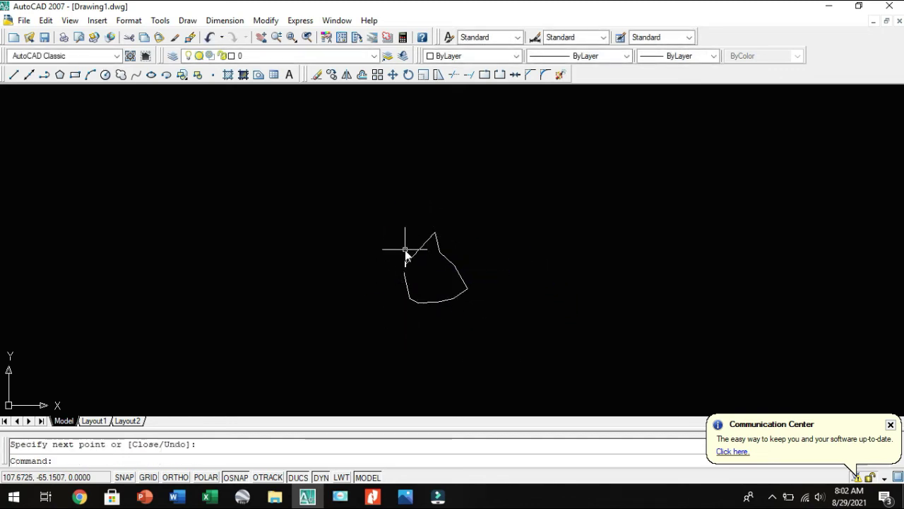
- Trim the overshooting line end at the upper-left corner of the nose
key("Escape")
key("Return")
key("Return")
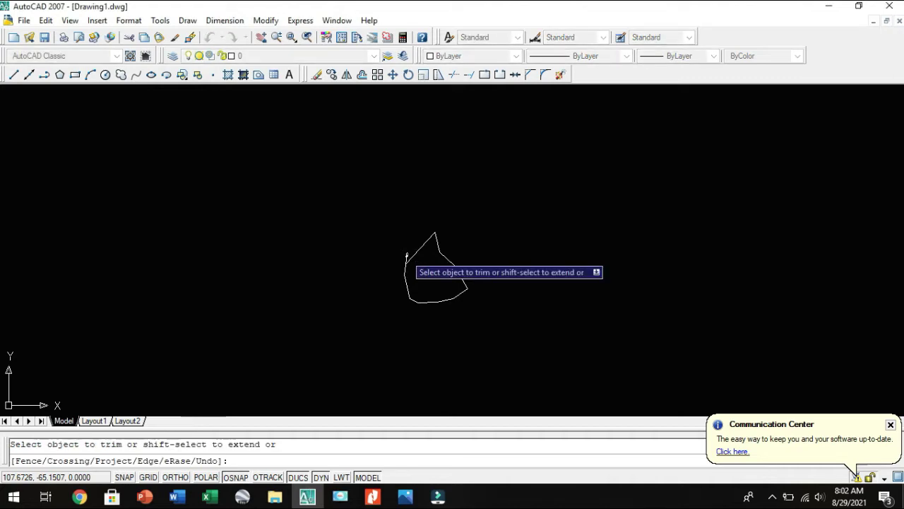
left_click(406, 250)
key("Escape")
- Draw the mouth's upper edge below the nose as a sagging curve of connected lines from left to right
middle_click_drag(412, 276, 374, 74)
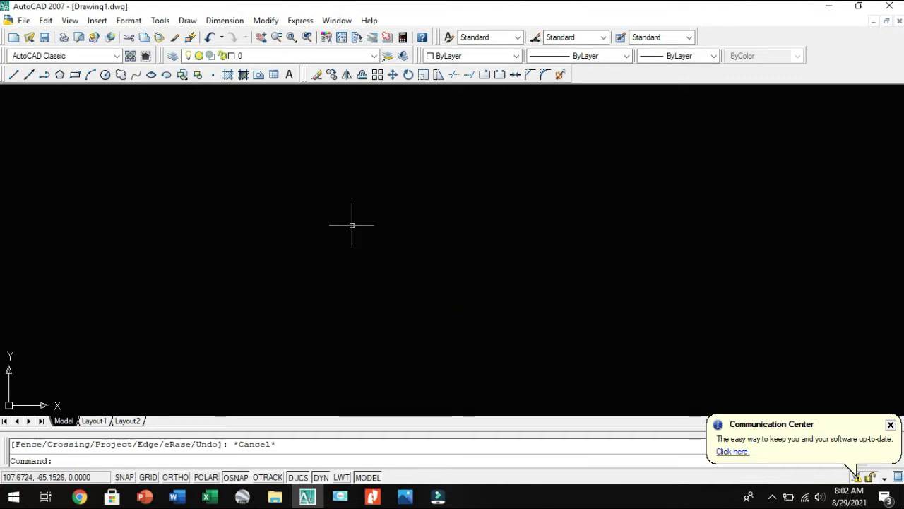
type("L")
key("Return")
left_click(277, 296)
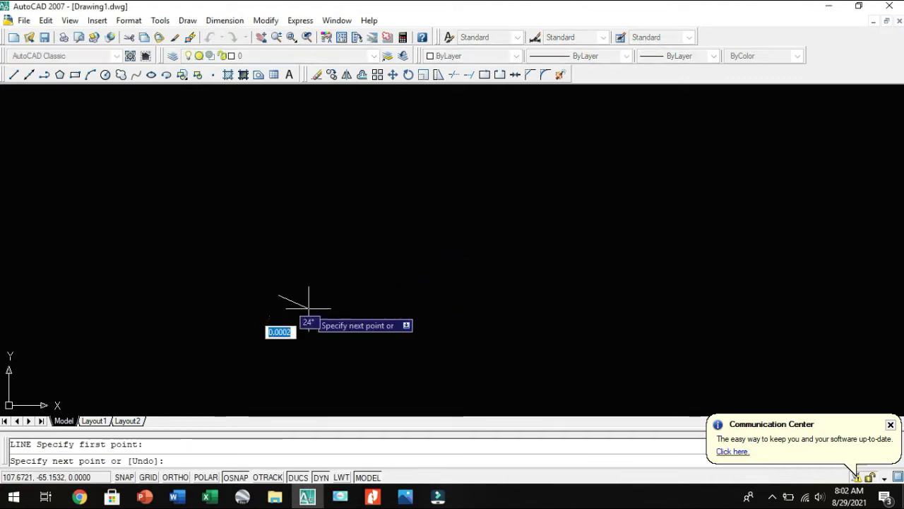
left_click(314, 309)
left_click(346, 311)
left_click(404, 311)
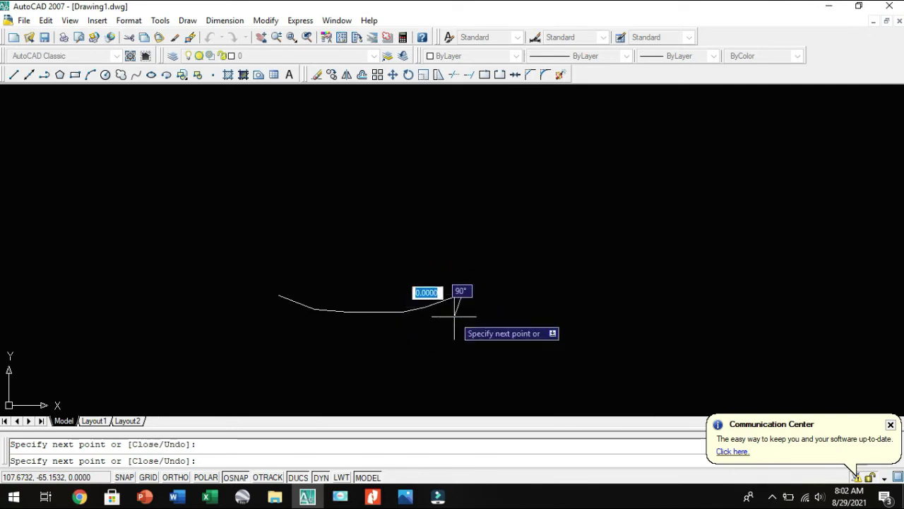
left_click(462, 294)
- Continue the mouth with connected lines down from its right corner, along the bottom and up the left side
left_click(423, 385)
left_click(390, 394)
left_click(339, 389)
left_click(293, 373)
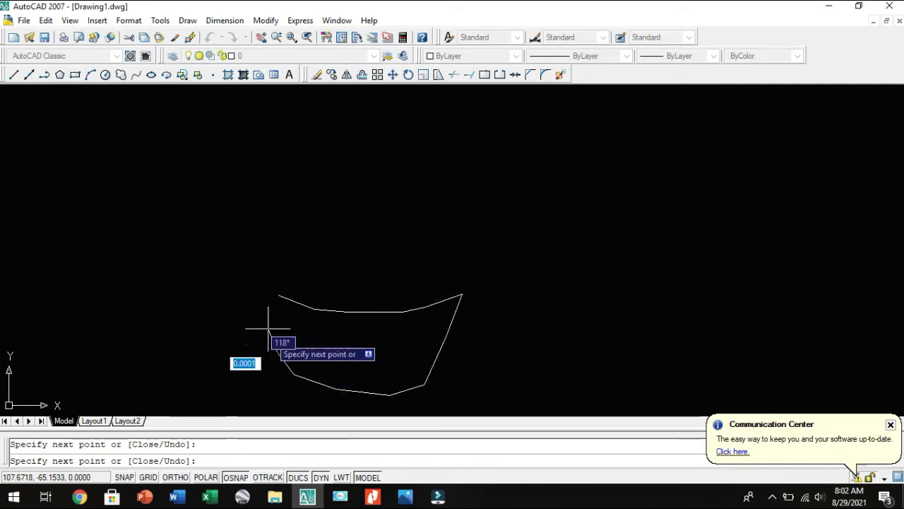
left_click(277, 351)
left_click(263, 293)
key("Escape")
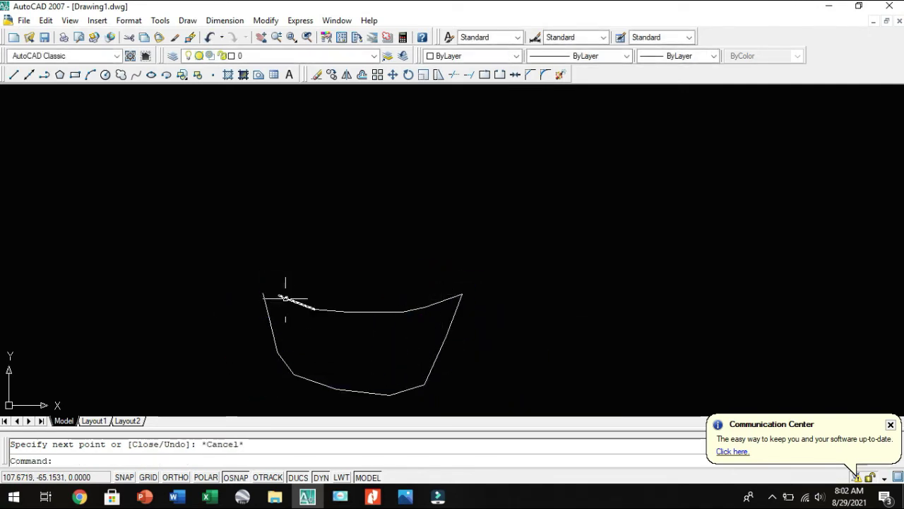
- Close the mouth's upper-left gap by moving the loose end of its upper edge to the top of the left side
left_click(280, 295)
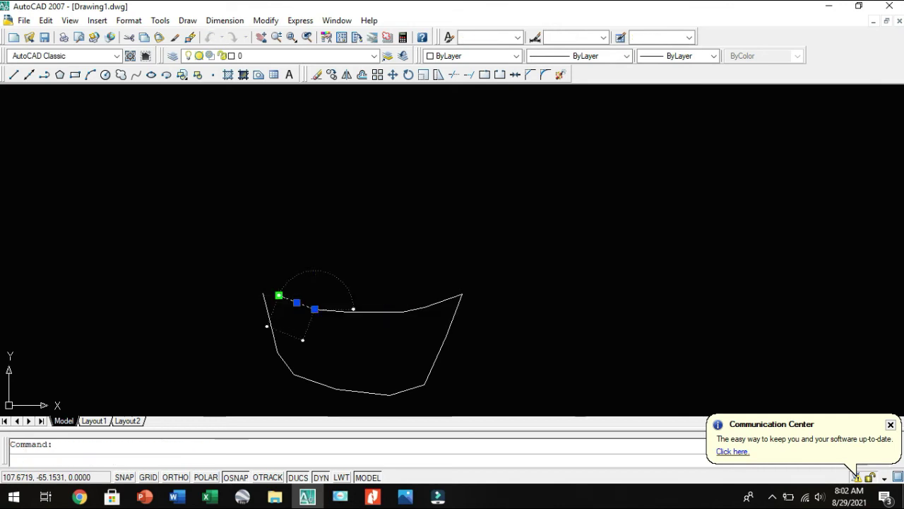
double_click(279, 296)
left_click(6, 34)
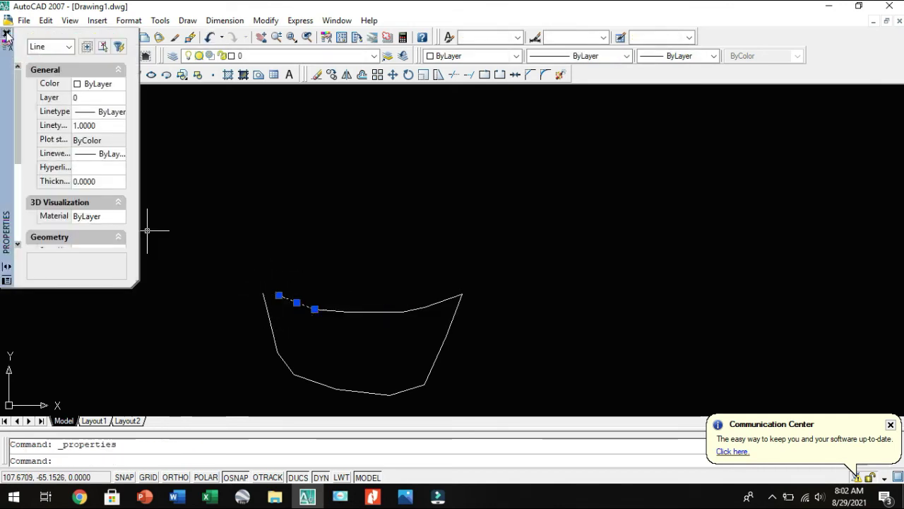
key("Escape")
left_click_drag(306, 301, 290, 303)
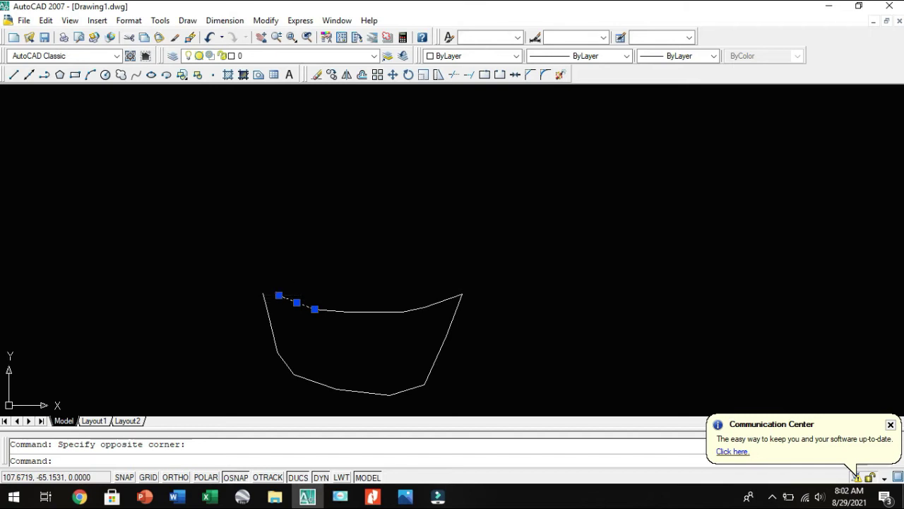
left_click(279, 295)
left_click(263, 293)
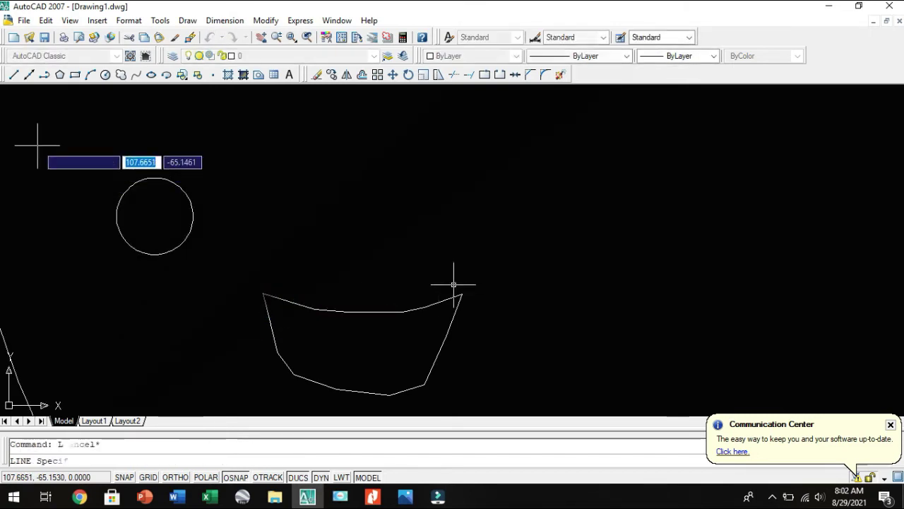
- Draw the left glasses lens's straight top edge above the eye and its right side down to the lower-right corner with connected lines
left_click(39, 142)
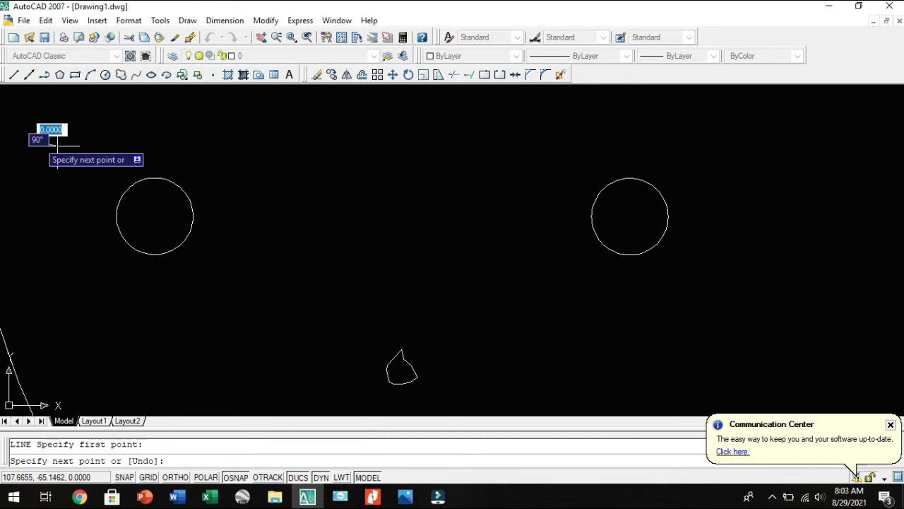
left_click(306, 142)
scroll(306, 142, "up", 2)
left_click(311, 218)
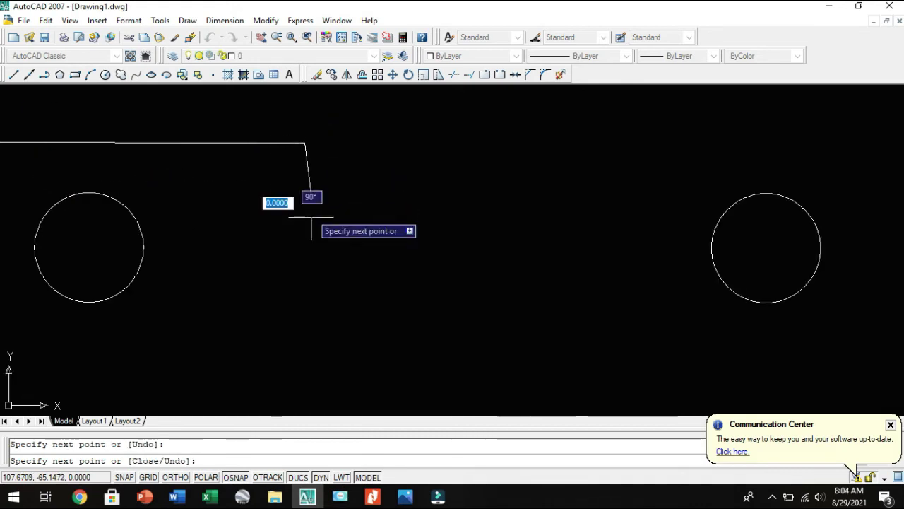
left_click(311, 262)
left_click(276, 370)
left_click(252, 382)
- Continue the left lens outline along the bottom and up its left side to meet the top edge
middle_click_drag(229, 378, 366, 379)
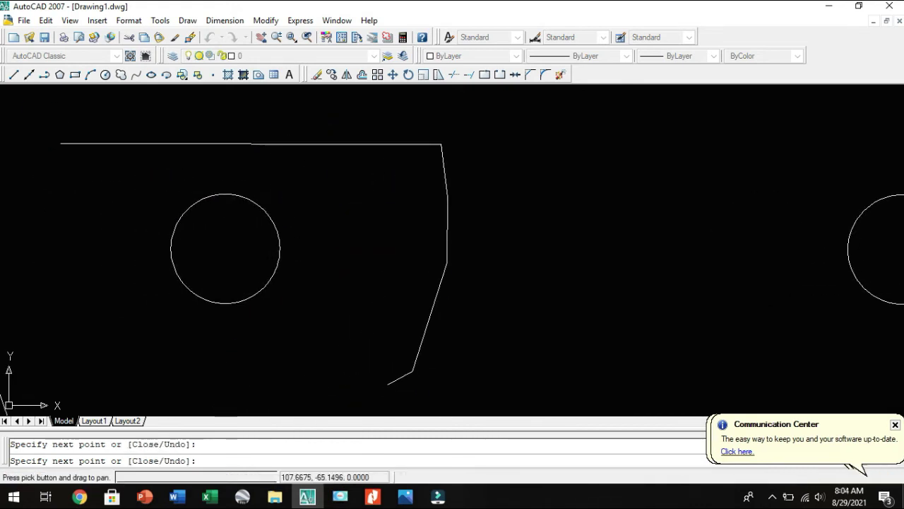
left_click(202, 378)
left_click(156, 367)
left_click(107, 312)
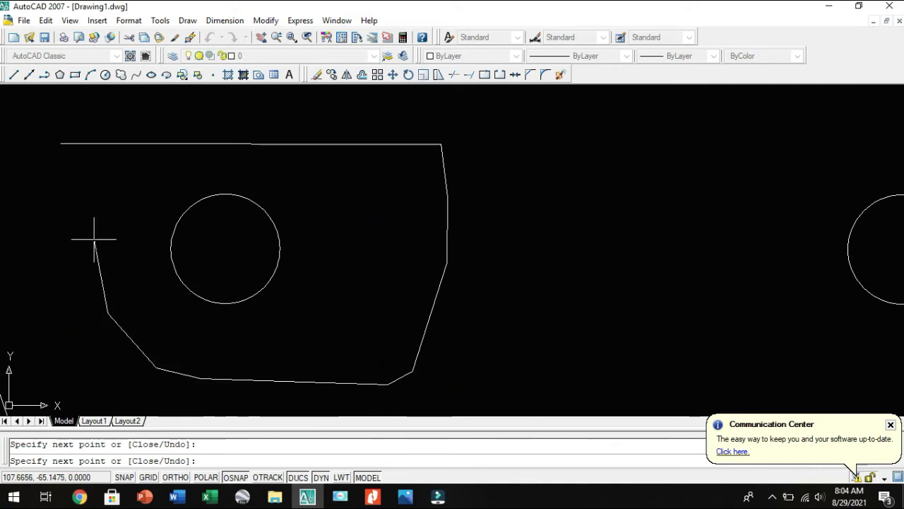
left_click(96, 246)
left_click(94, 161)
key("space")
- Draw the glasses bridge as a nearly horizontal line from the left lens's right side towards the right eye
middle_click_drag(360, 229, 114, 277)
key("space")
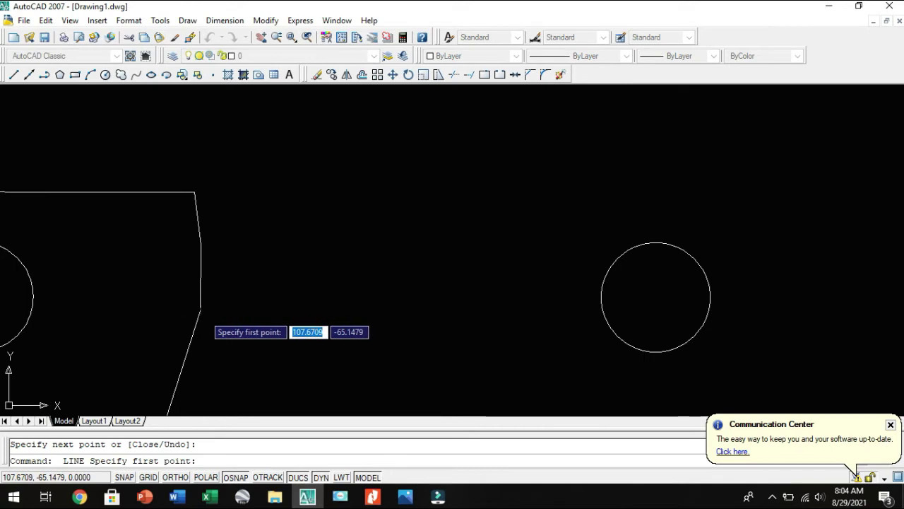
left_click(201, 309)
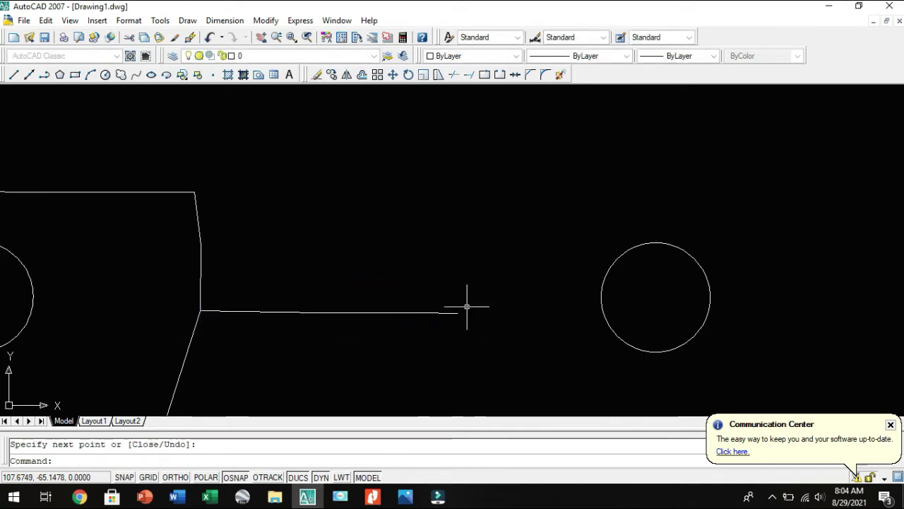
- Draw the left side, rounded bottom and right side of the right glasses lens around the right eye with connected lines
key("Return")
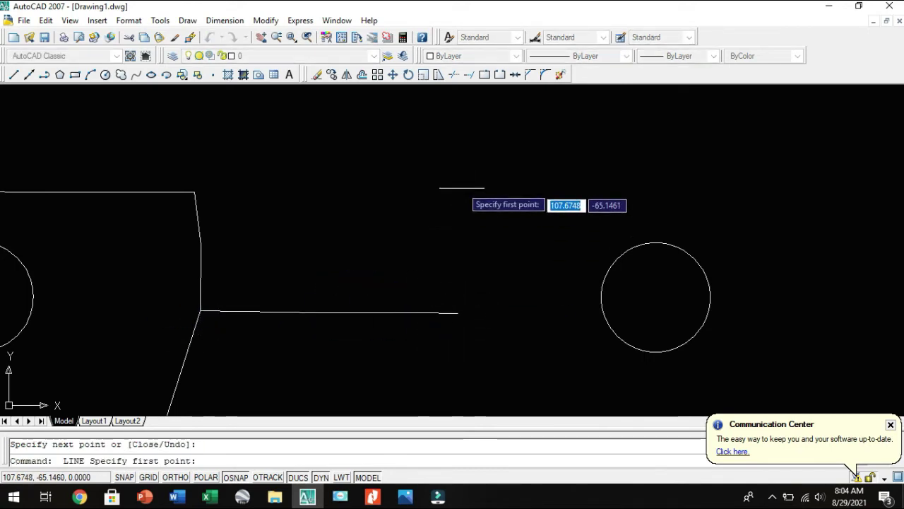
left_click(455, 185)
left_click(452, 259)
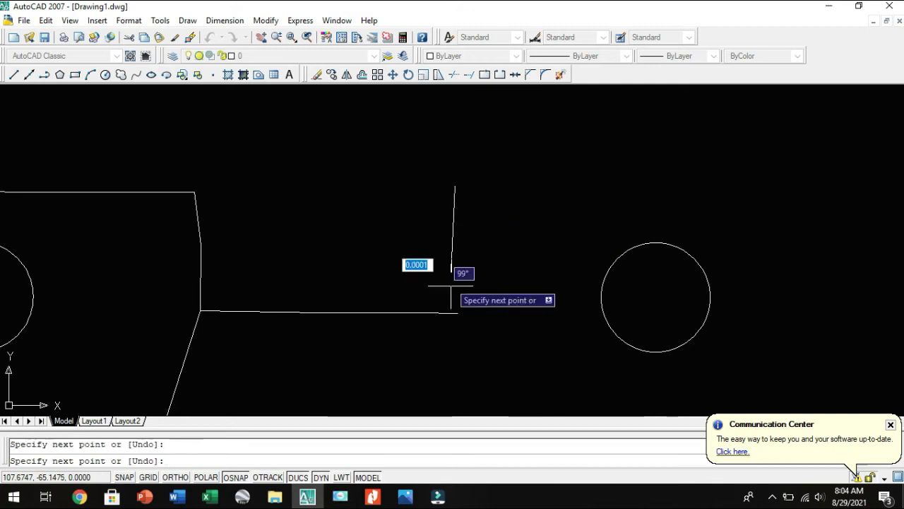
left_click(453, 296)
left_click(460, 327)
left_click(467, 347)
middle_click_drag(481, 361, 426, 281)
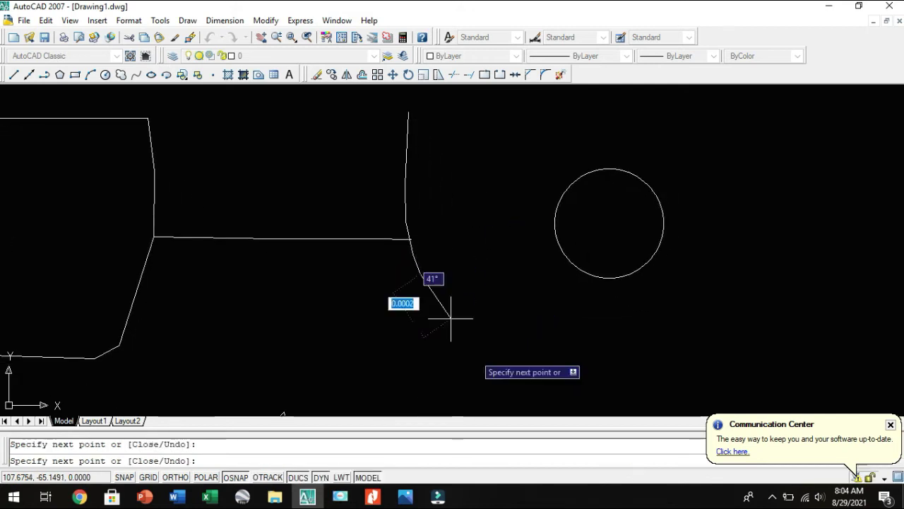
left_click(450, 318)
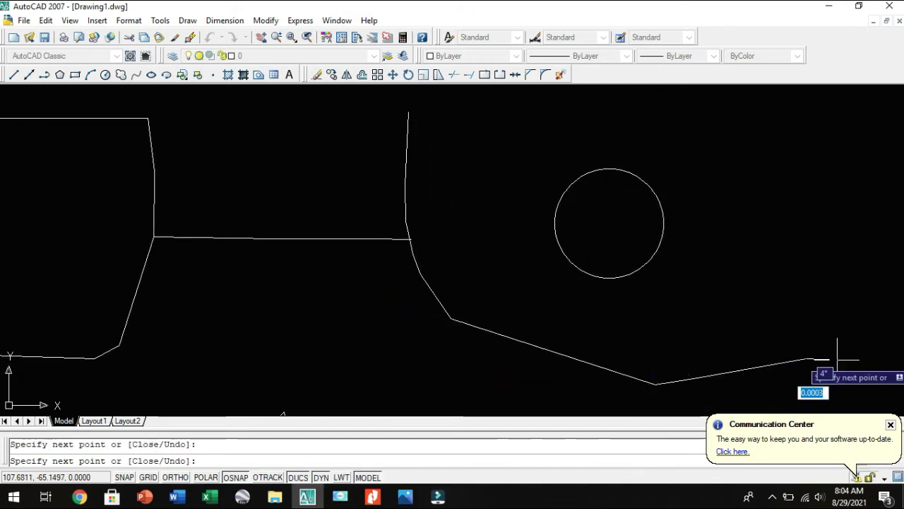
middle_click_drag(823, 373, 661, 409)
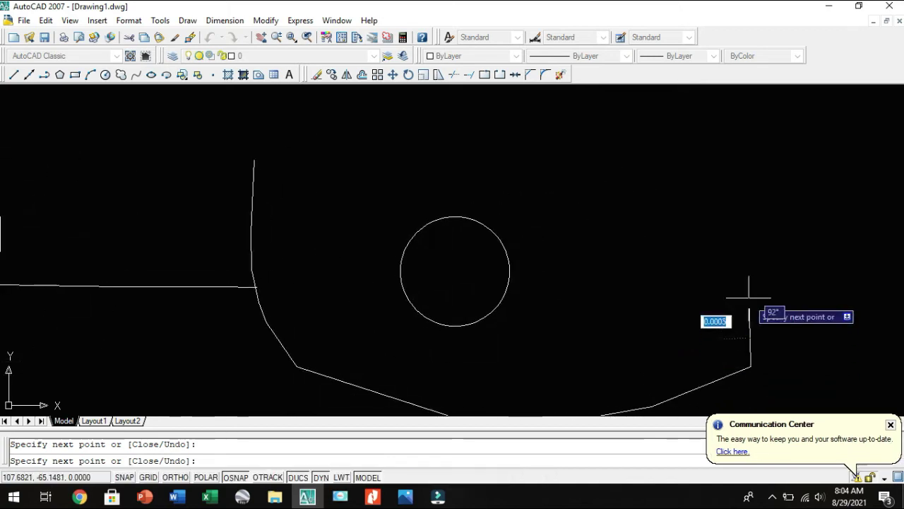
key("Escape")
- Close the right lens with a straight top edge from its upper-left end, joined down to the open right side
key("Return")
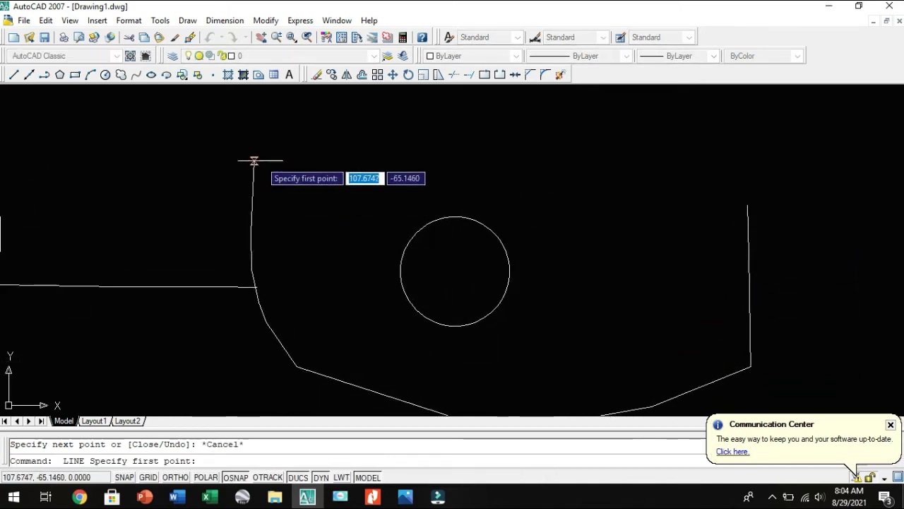
left_click(254, 161)
left_click(455, 147)
left_click(581, 168)
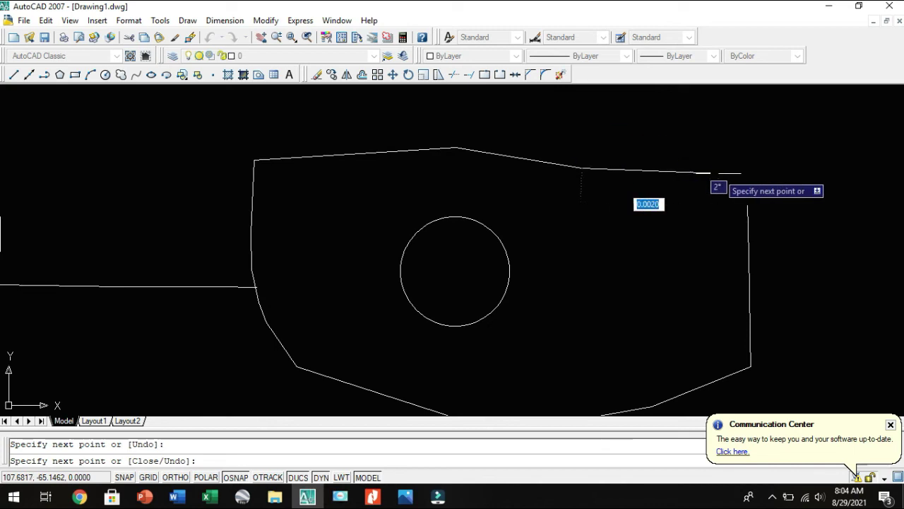
key("ctrl+z")
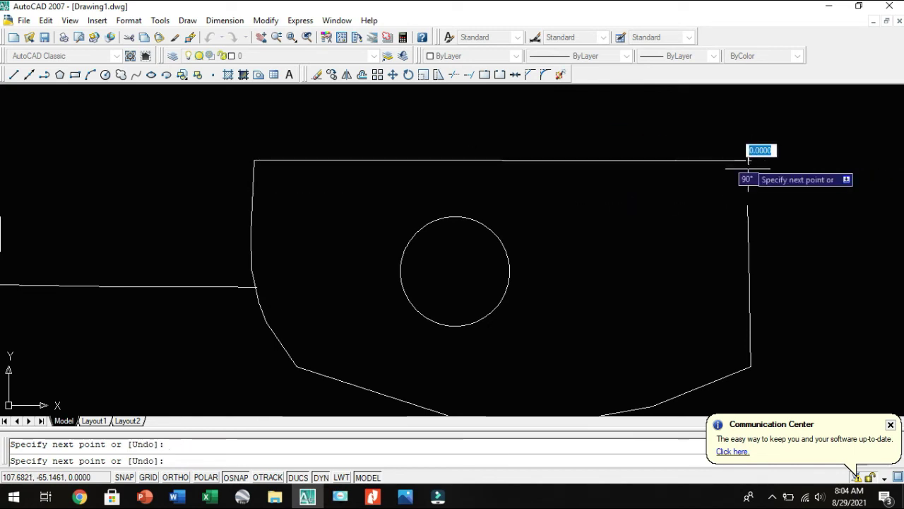
key("Escape")
- Draw the glasses' temple arm from the right lens's outer side as connected lines rising outward to the right
mouse_move(321, 222)
middle_mouse_down()
mouse_move(141, 272)
mouse_move(267, 272)
middle_mouse_up()
key("Return")
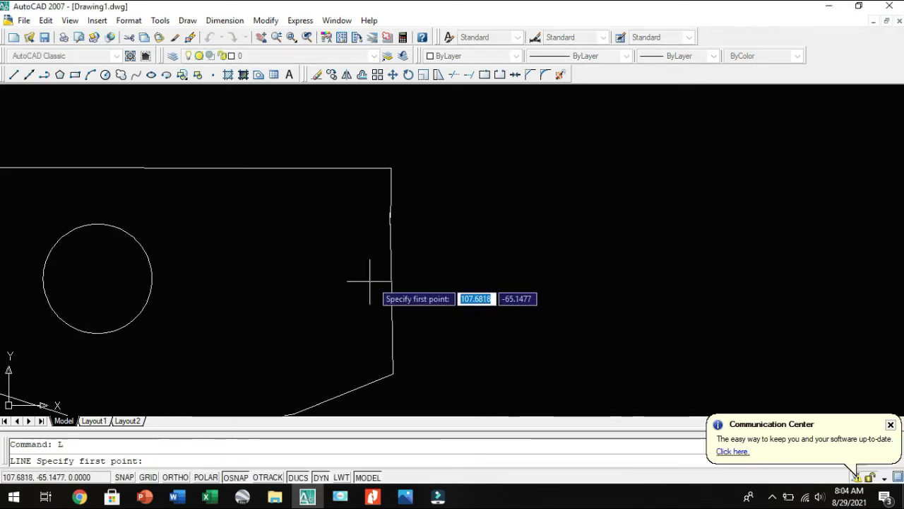
left_click(392, 265)
left_click(658, 233)
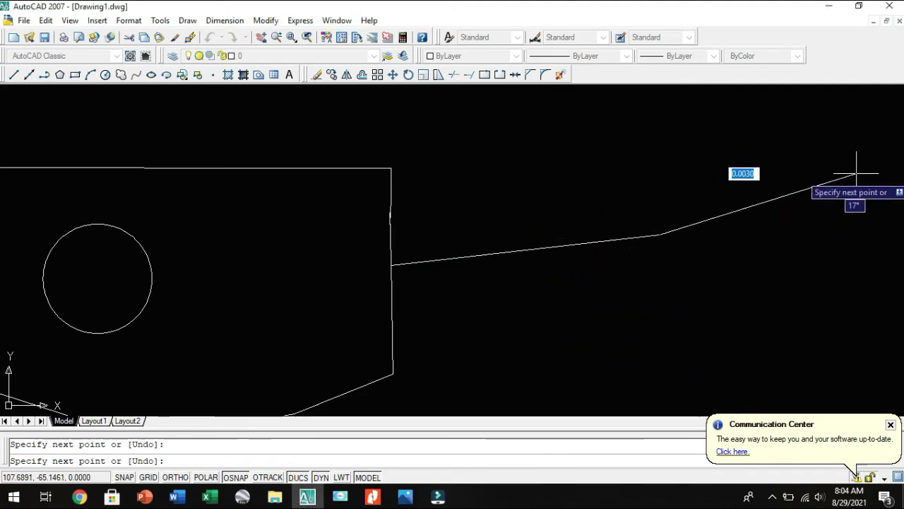
left_click(901, 160)
key("Escape")
- Draw the first hair strand from the upper-left head outline down to a point and back up with connected lines
mouse_move(211, 205)
middle_mouse_down()
mouse_move(407, 286)
mouse_move(618, 452)
middle_mouse_up()
middle_click_drag(219, 182, 547, 368)
middle_click_drag(165, 185, 237, 115)
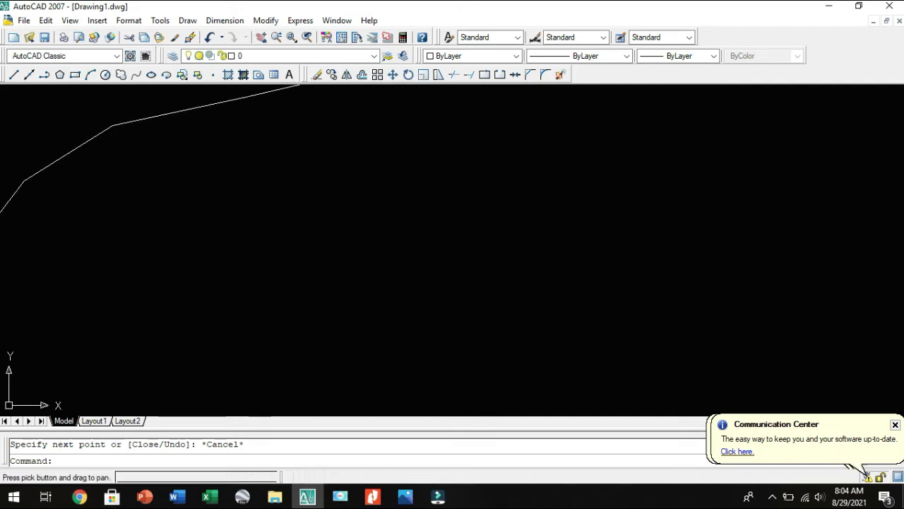
type("l")
key("Return")
left_click(106, 128)
left_click(161, 232)
left_click(155, 305)
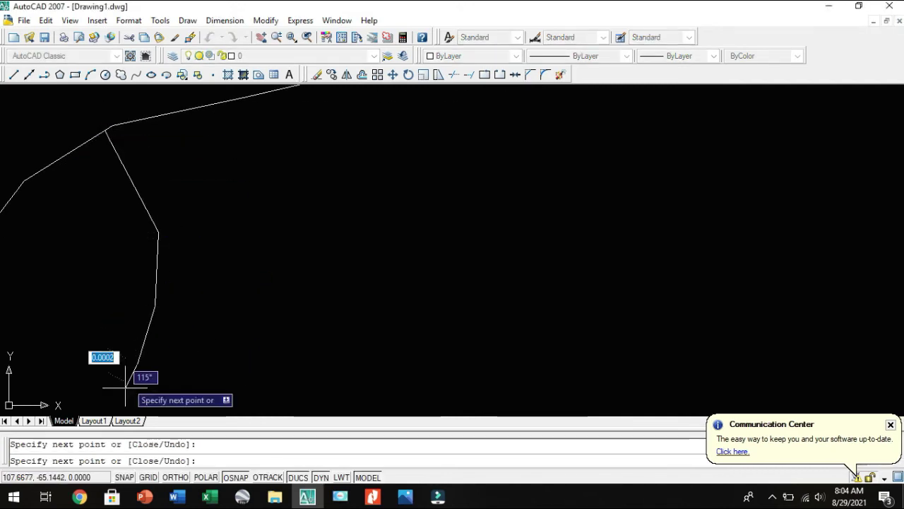
left_click(124, 389)
left_click(228, 332)
left_click(270, 268)
left_click(289, 159)
left_click(289, 75)
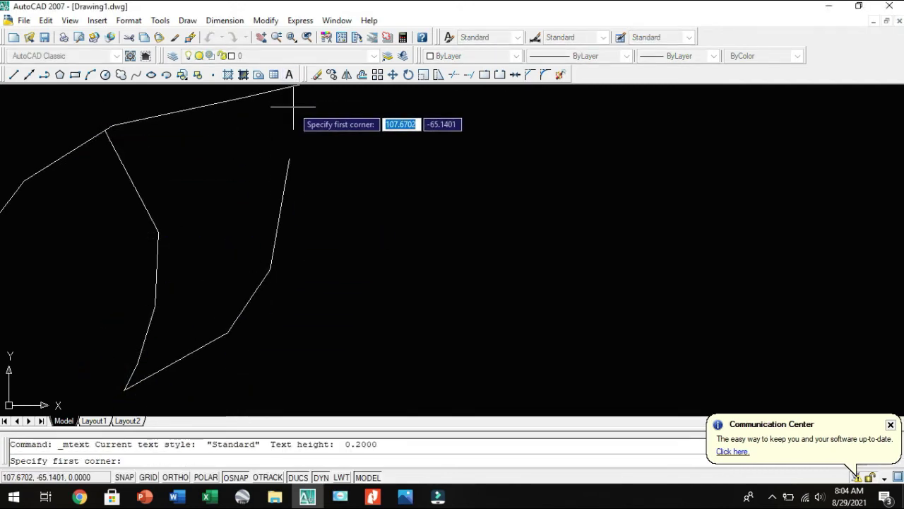
left_click(297, 109)
left_click(303, 125)
left_click(296, 221)
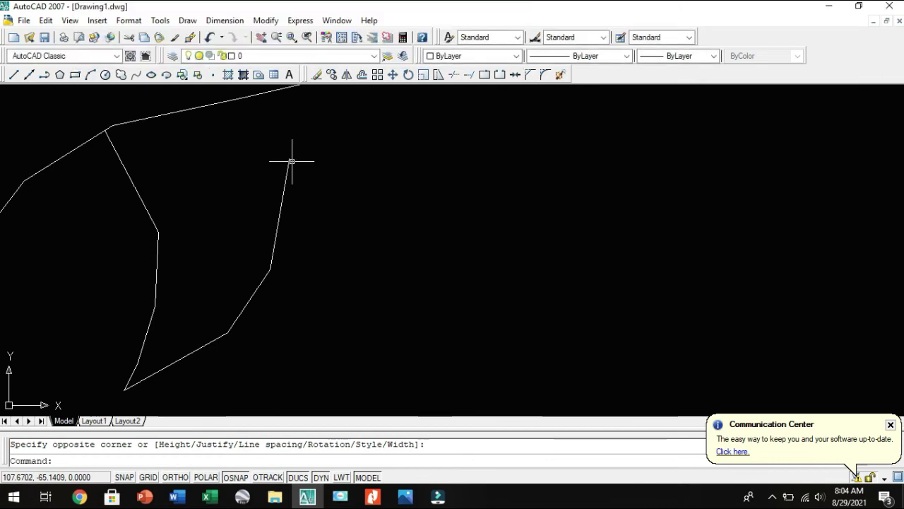
- Draw a second pointed hair strand beside the first, running down to a tip and back up to a peak
type("l")
key("Return")
middle_click_drag(295, 171, 265, 144)
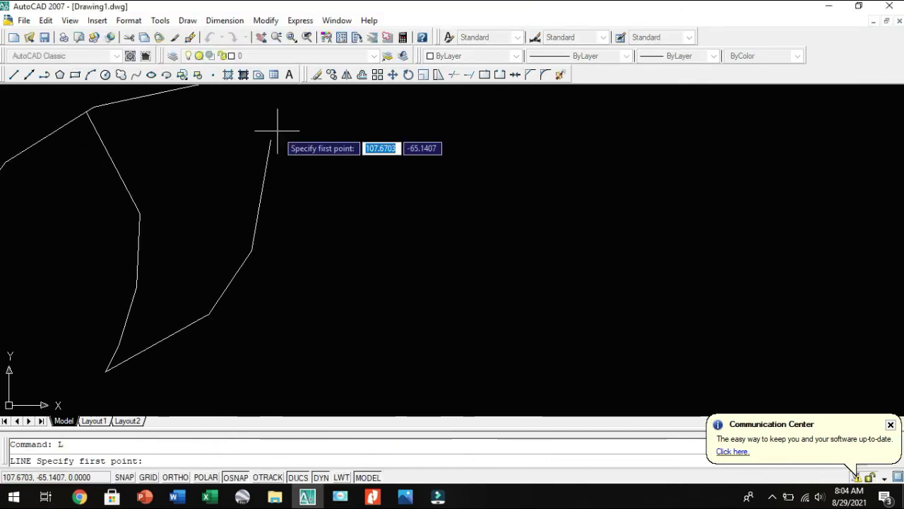
left_click(278, 131)
left_click(281, 229)
left_click(247, 320)
left_click(218, 365)
left_click(312, 312)
left_click(358, 240)
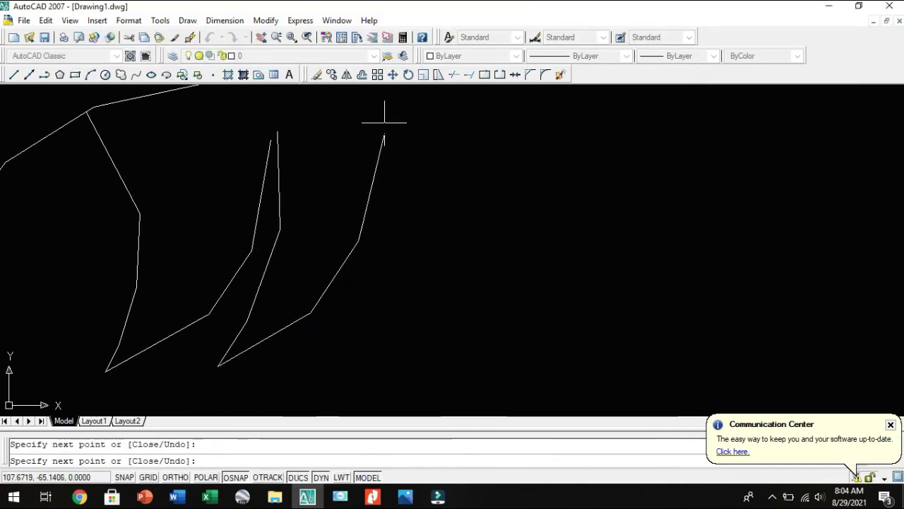
left_click(385, 134)
- Continue from the second strand's peak with a third hair strand down to a point and up to a new peak
left_click(414, 239)
left_click(392, 300)
left_click(350, 349)
left_click(504, 303)
left_click(543, 197)
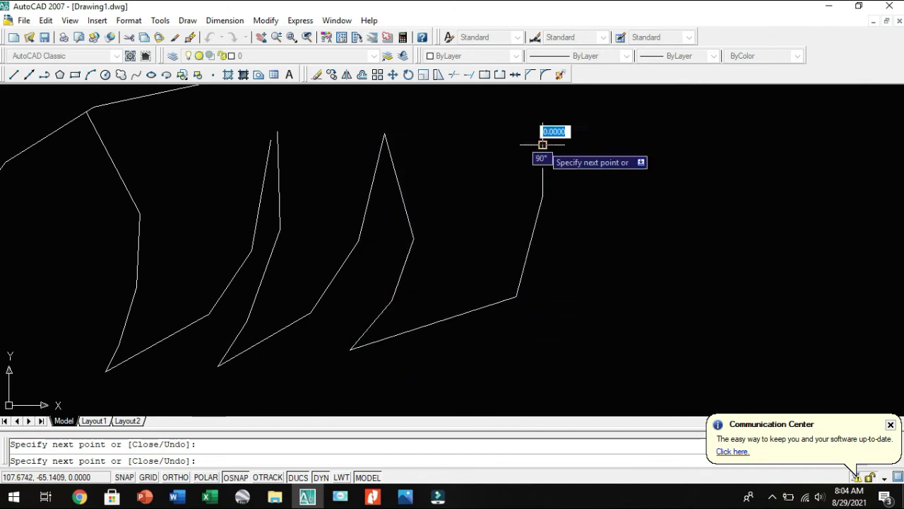
left_click(544, 146)
- Extend the fringe with a fourth strand down to a point and up to a taller peak just below the head outline
left_click(592, 271)
left_click(579, 316)
left_click(556, 355)
left_click(697, 306)
left_click(739, 221)
left_click(750, 146)
middle_click_drag(750, 145, 413, 280)
left_click(500, 178)
- Add a short notch after the tall peak and finish the fringe with lines rising to the top of the head outline
left_click(546, 296)
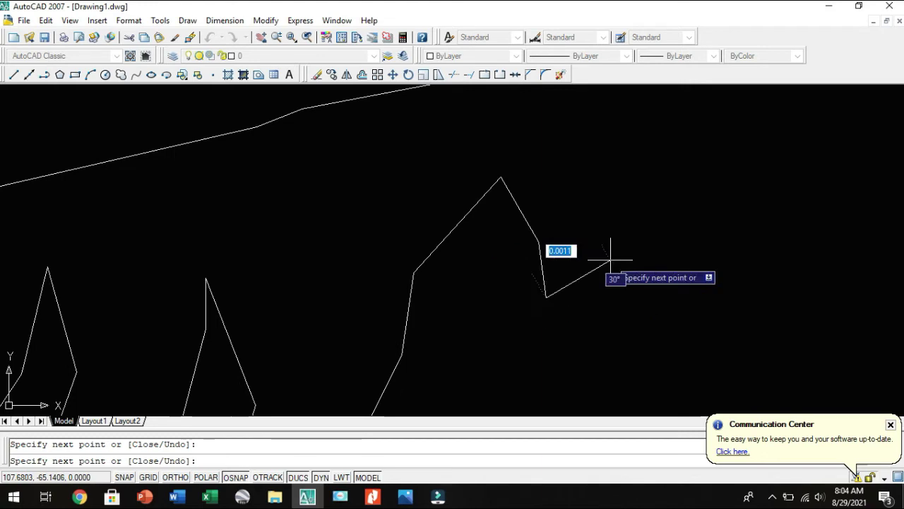
left_click(609, 259)
left_click(746, 139)
middle_click_drag(746, 139, 502, 266)
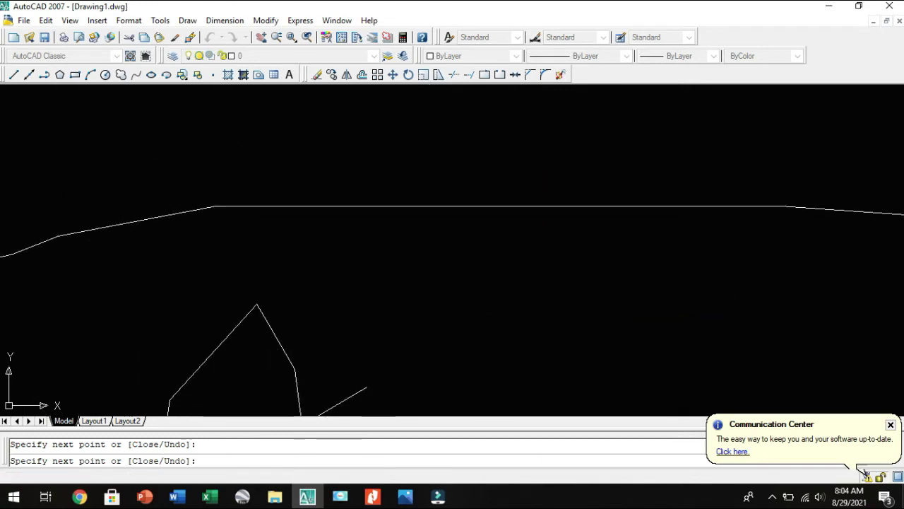
left_click(523, 206)
key("Escape")
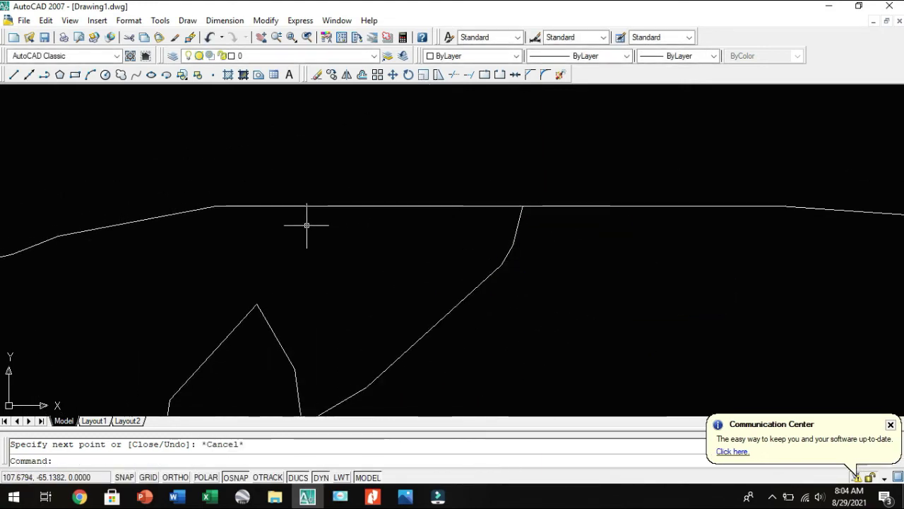
- Move the reference image onto the line drawing, matching the bottom of its mouth to the bottom of the drawn mouth
scroll(350, 303, "up", 10)
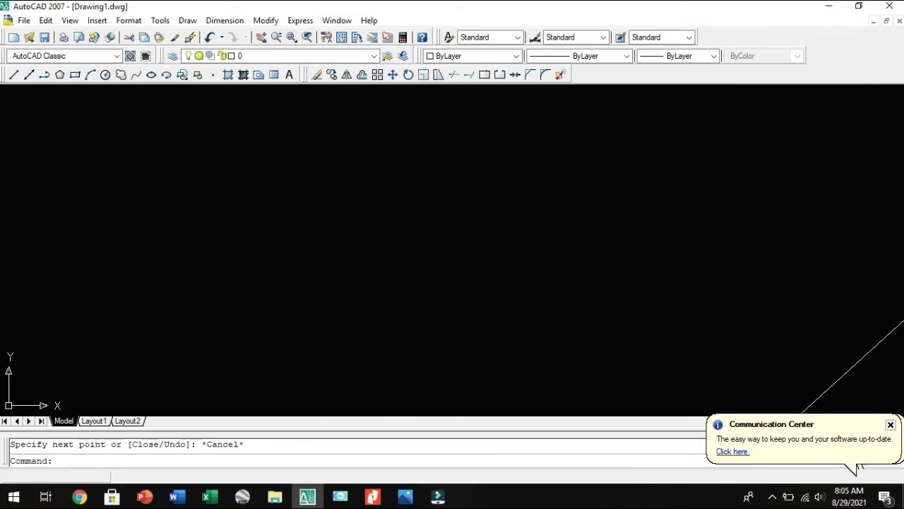
middle_click_drag(339, 262, 452, 299)
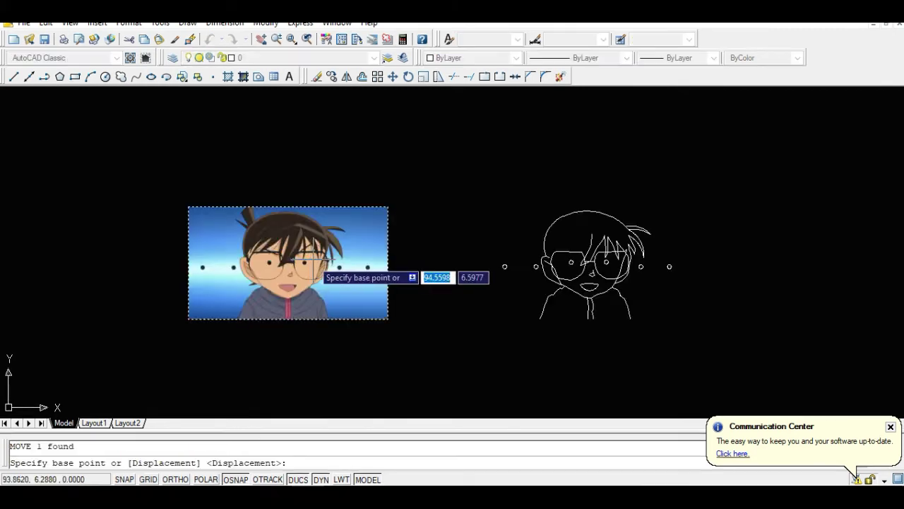
scroll(286, 295, "up", 2)
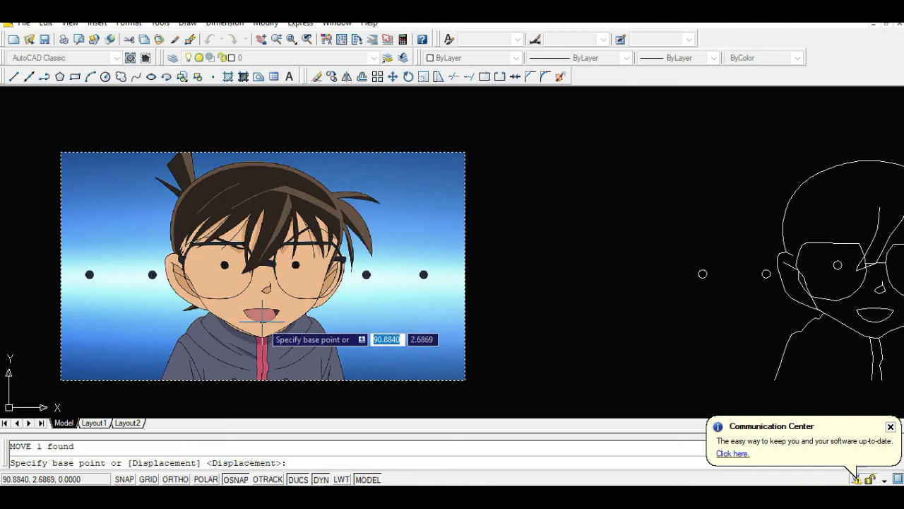
left_click(262, 322)
scroll(405, 290, "down", 3)
scroll(571, 333, "up", 3)
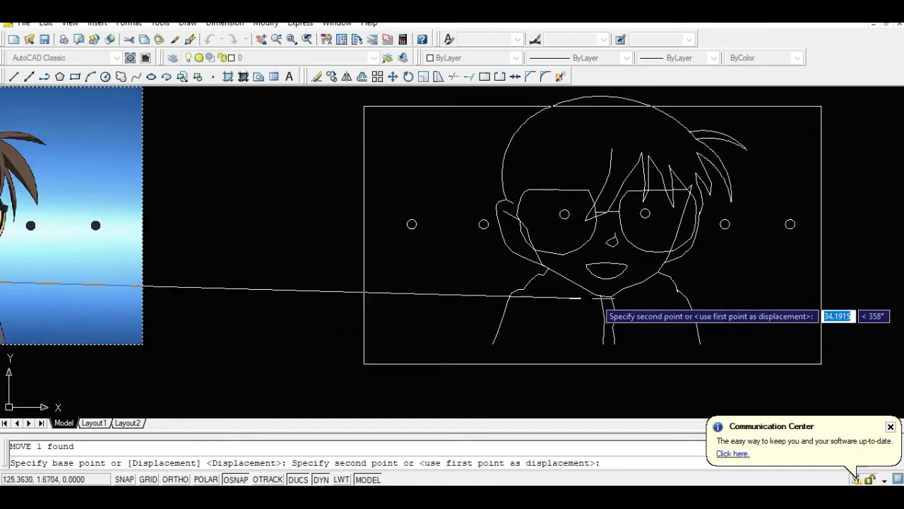
left_click(606, 278)
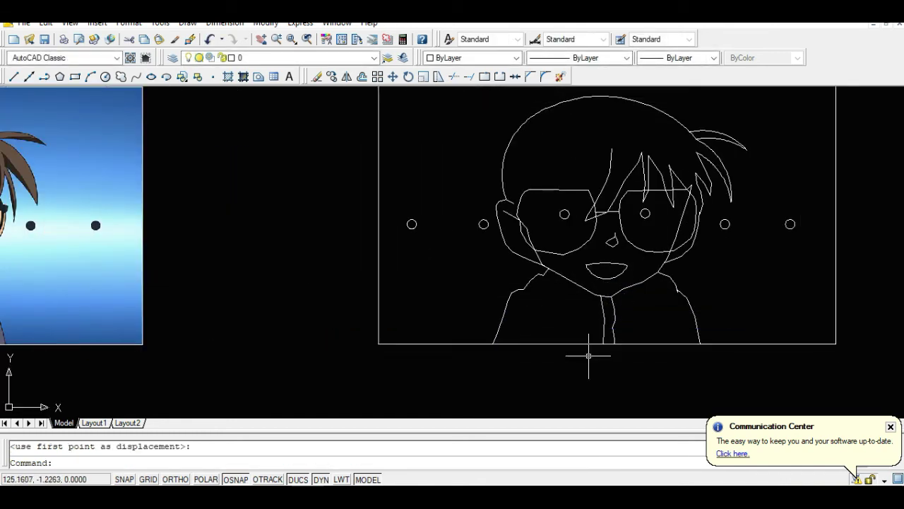
- Start a one-color gradient hatch and set its color to true color 42,173,213
scroll(587, 355, "down", 3)
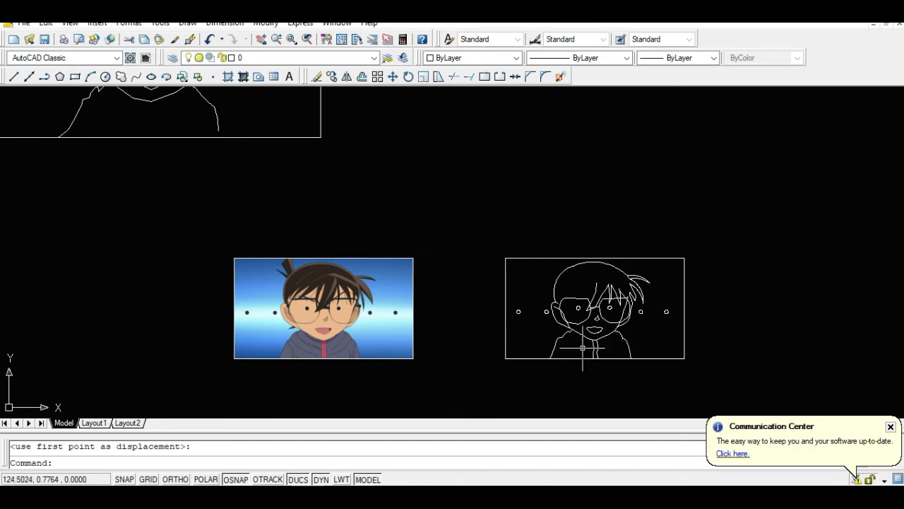
type("h")
key("Return")
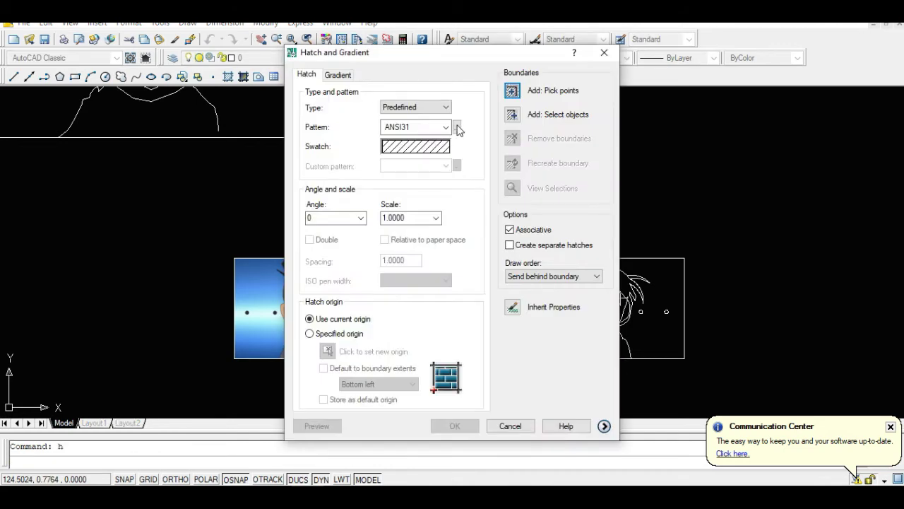
left_click(337, 75)
left_click(357, 178)
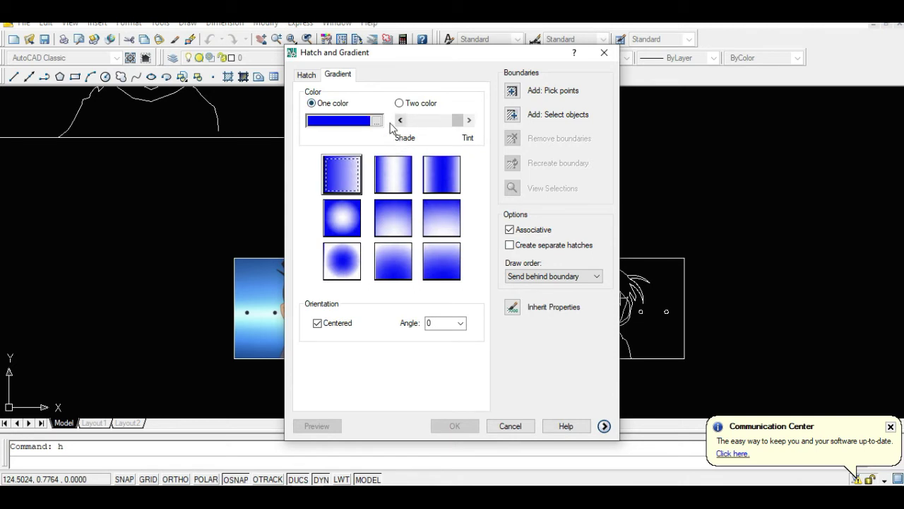
left_click(376, 122)
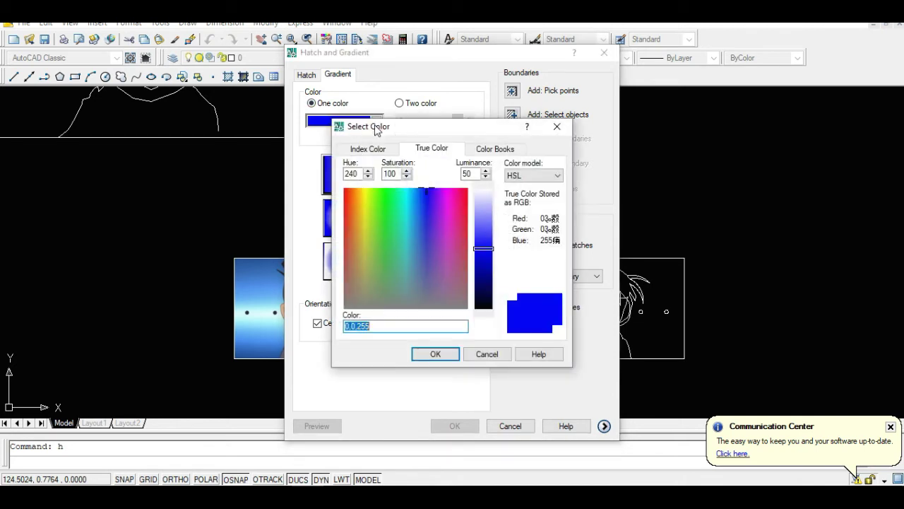
left_click(411, 226)
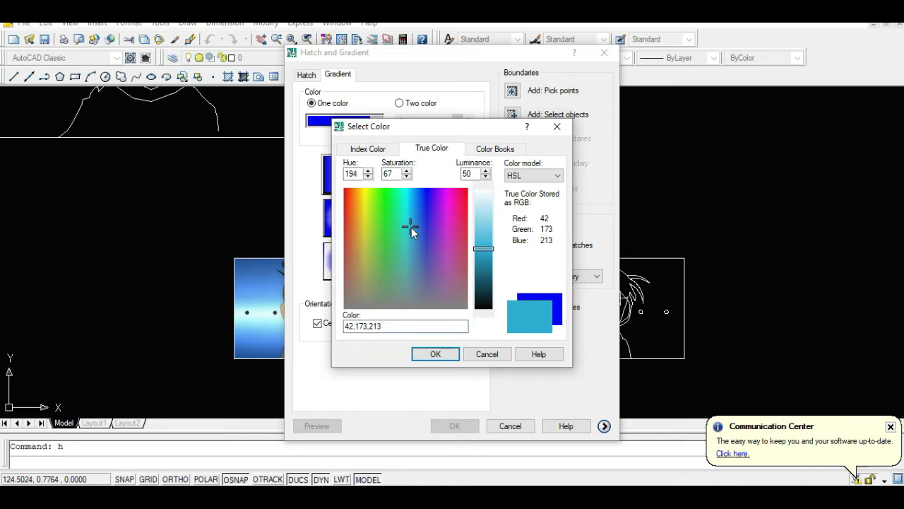
left_click(447, 358)
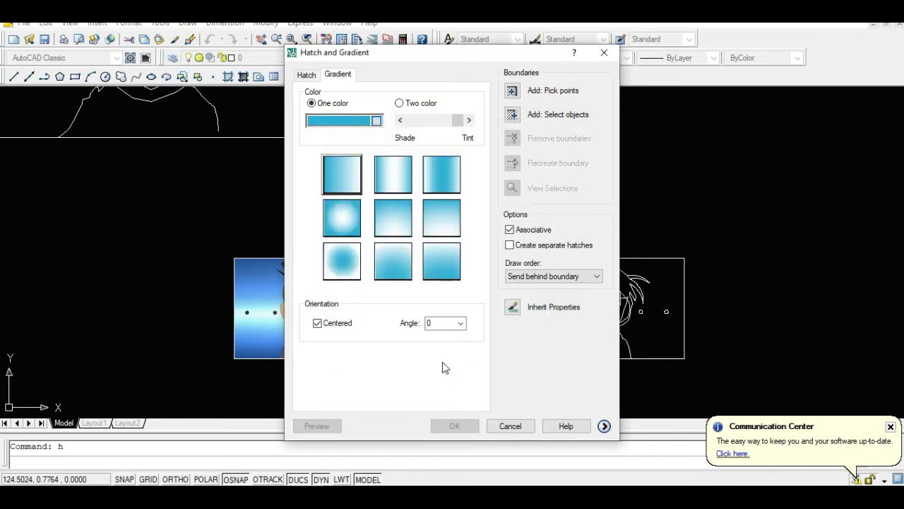
- Fill the background around the character in the line drawing with the vertical-band gradient that is light in the middle
left_click(390, 184)
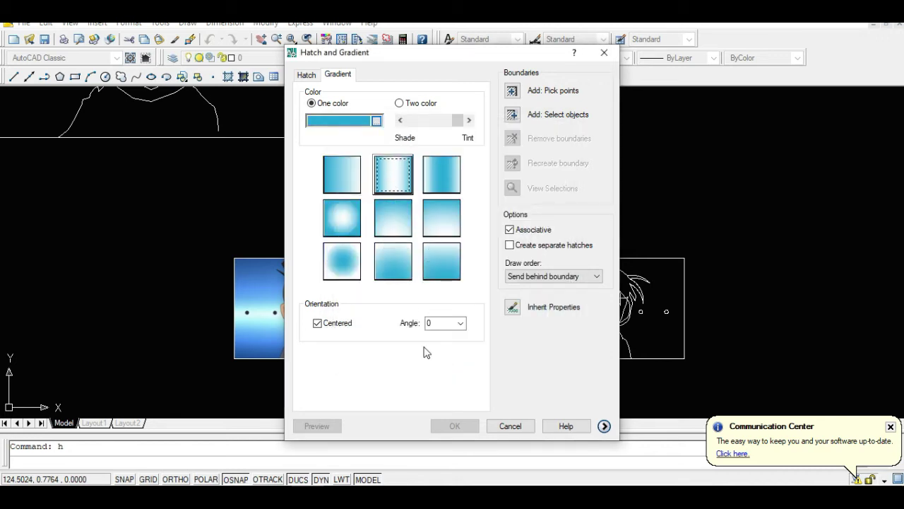
left_click(512, 91)
left_click(544, 291)
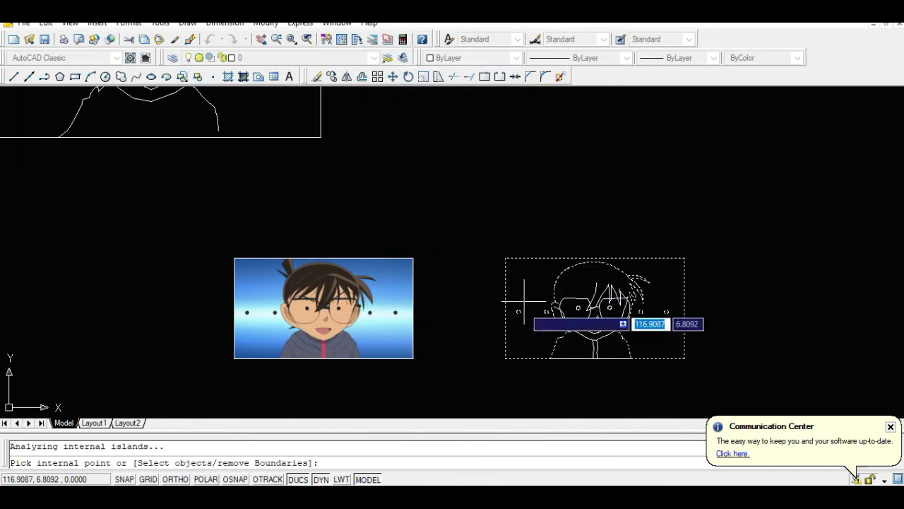
key("Return")
key("Return")
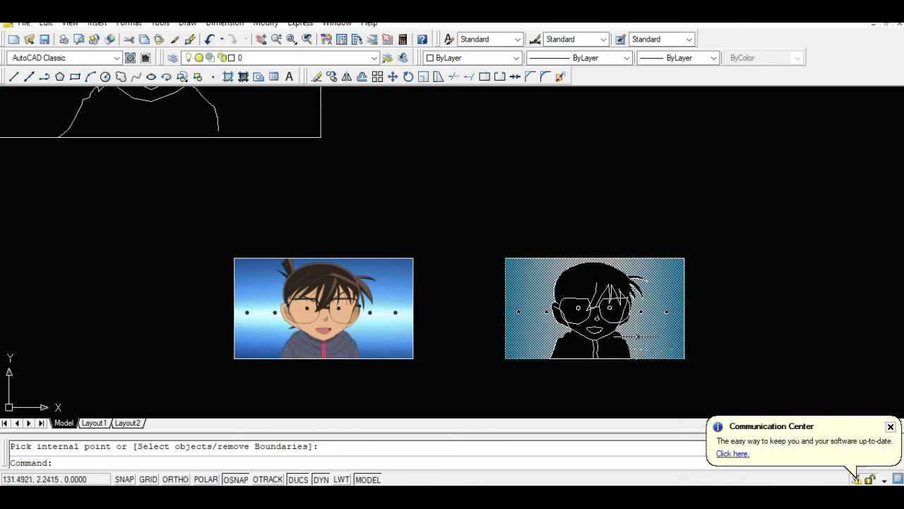
scroll(538, 267, "up", 3)
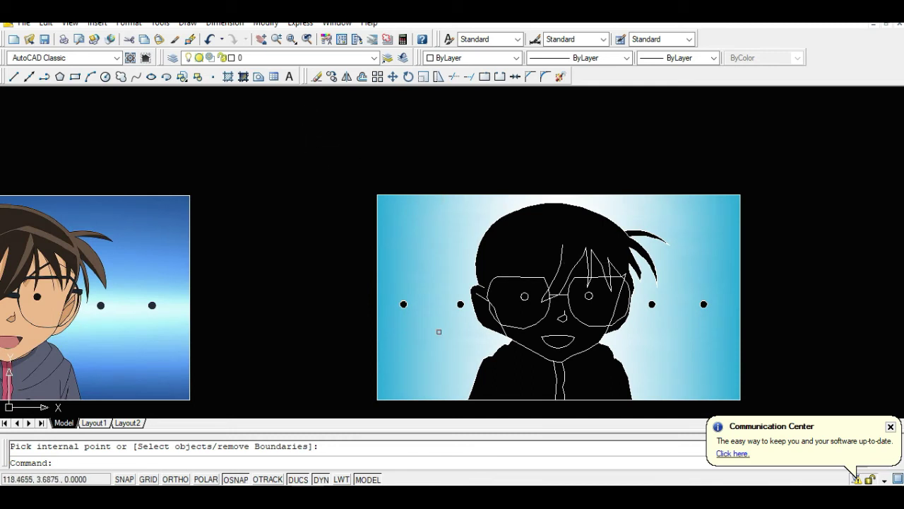
scroll(445, 332, "down", 2)
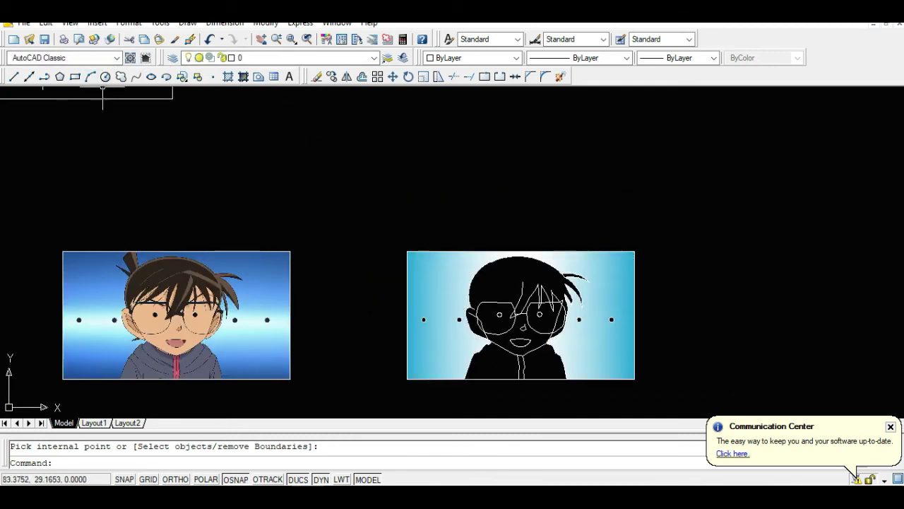
- Add the multiline text CONAN in a box above the line drawing and try to set its height to 1
left_click(289, 76)
left_click(413, 180)
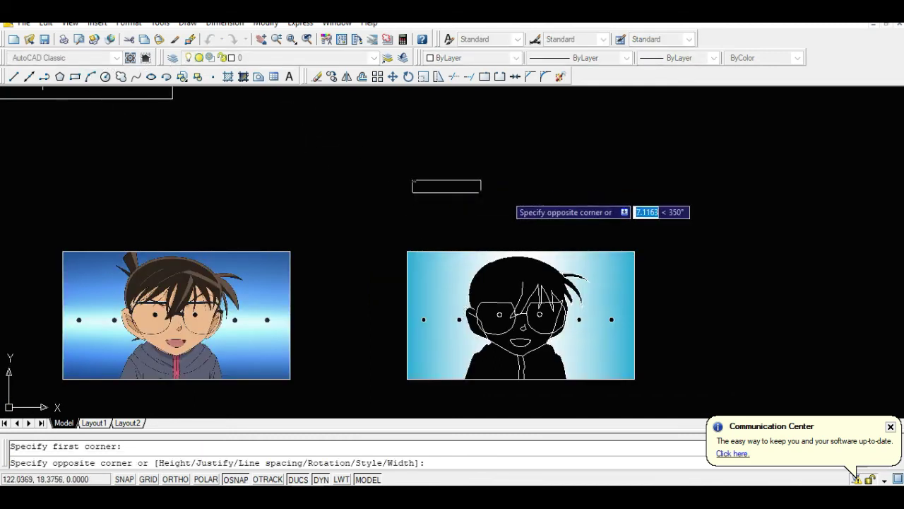
left_click(636, 222)
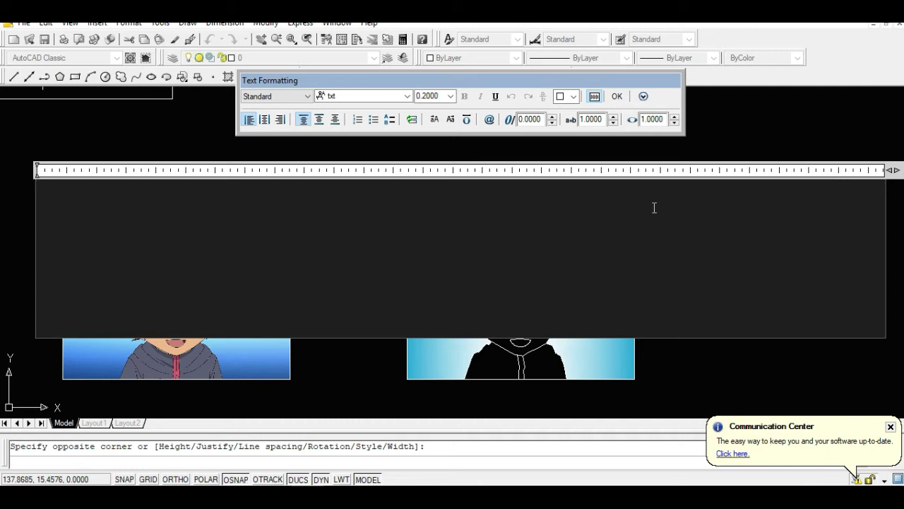
type("CONAN")
left_click(439, 96)
type("1")
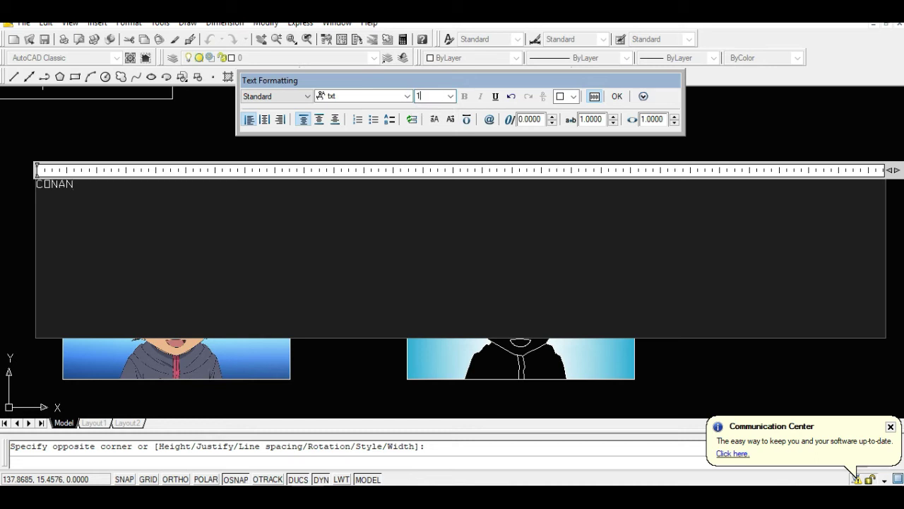
key("Return")
left_click(617, 96)
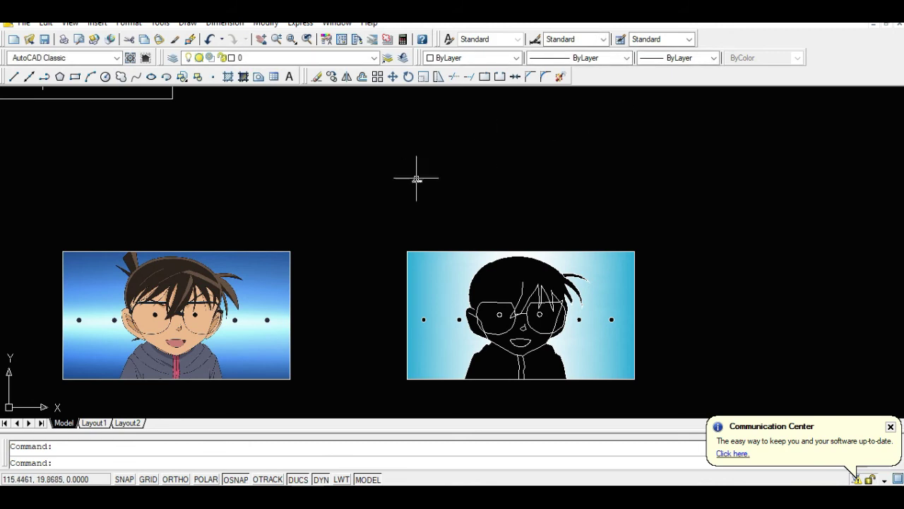
- Edit the CONAN text and set the height of all its letters to 1
double_click(416, 178)
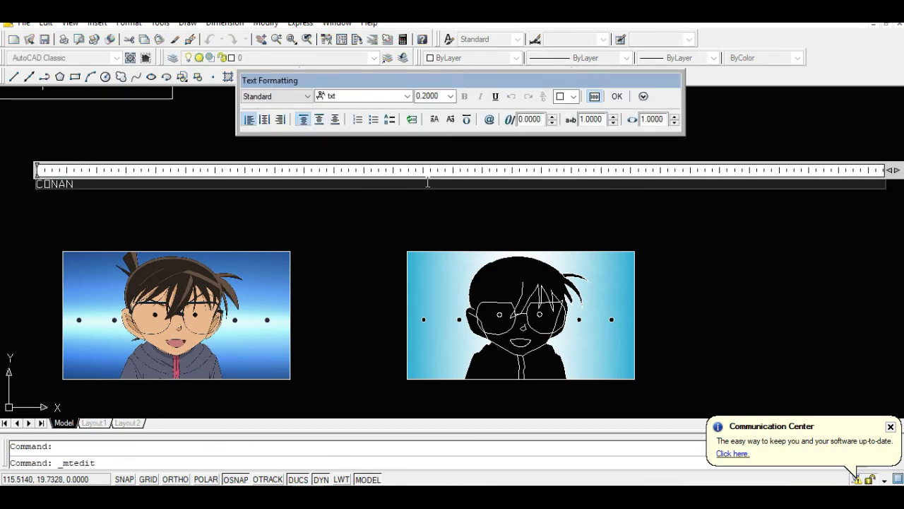
left_click_drag(427, 183, 281, 169)
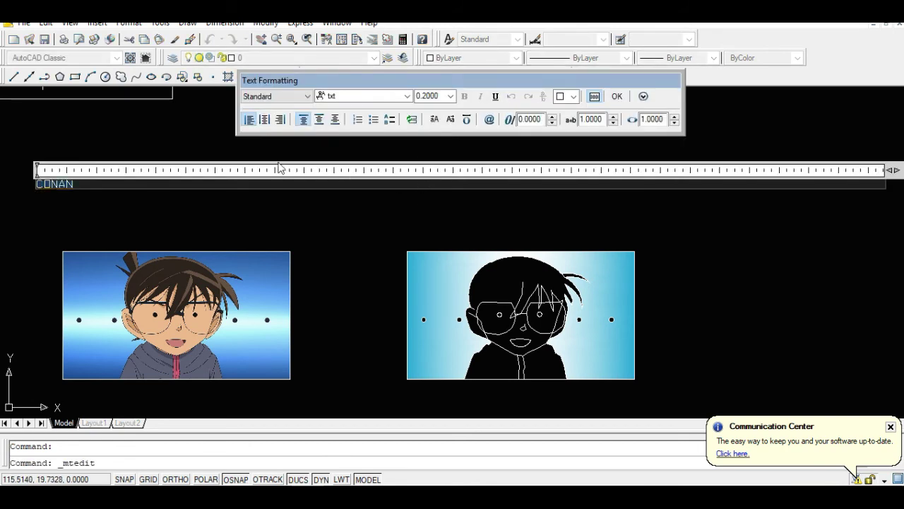
double_click(438, 96)
type("1")
key("Return")
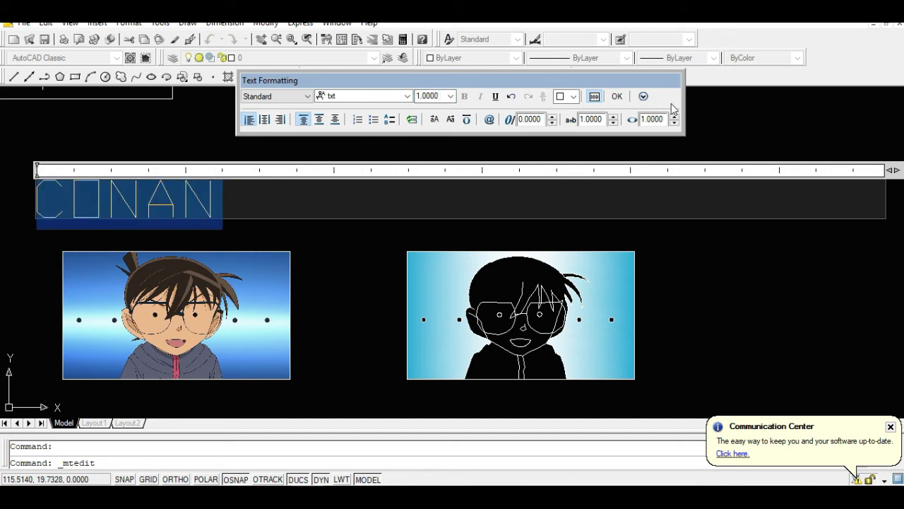
left_click(617, 97)
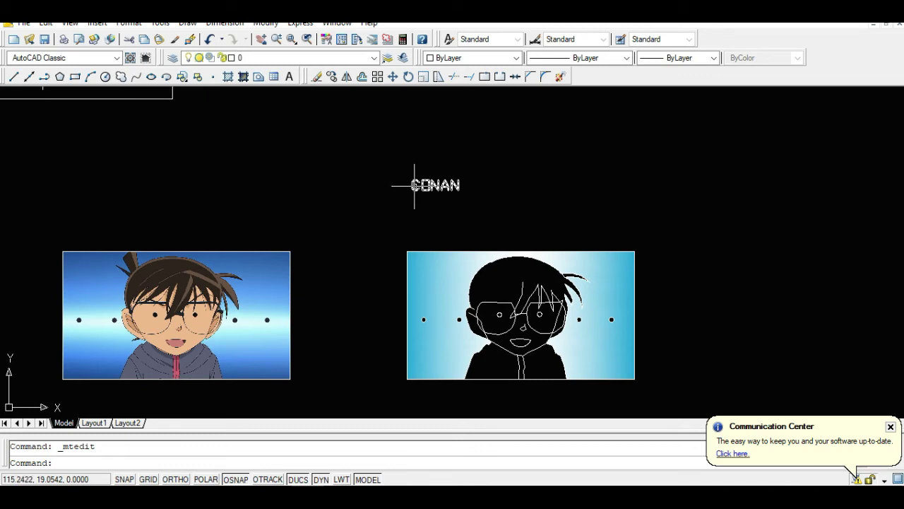
- Rotate the CONAN text about 34 degrees counterclockwise around a point just below it
left_click(418, 191)
left_click(407, 170)
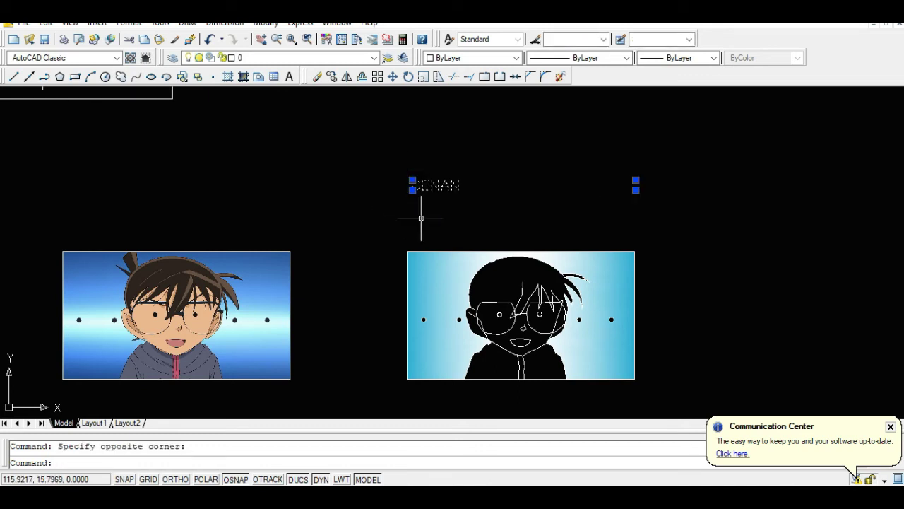
scroll(423, 186, "up", 1)
type("ro")
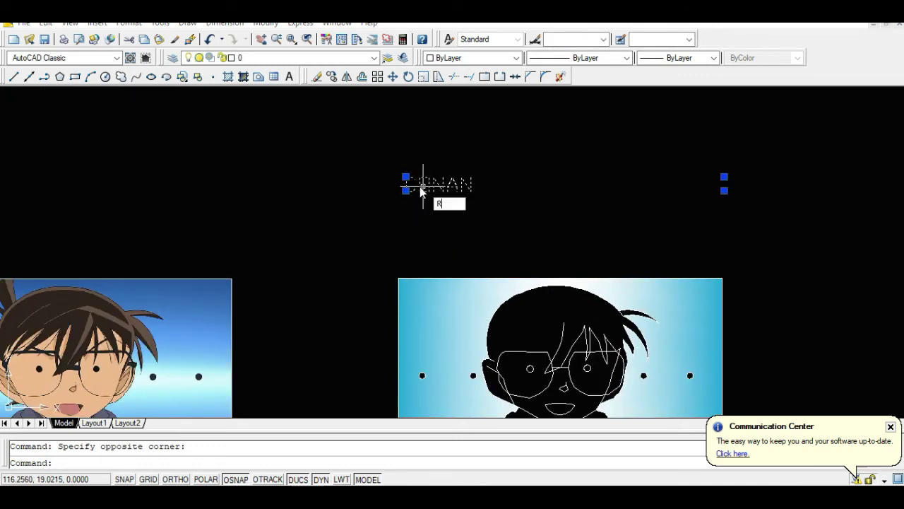
key("Return")
left_click(451, 206)
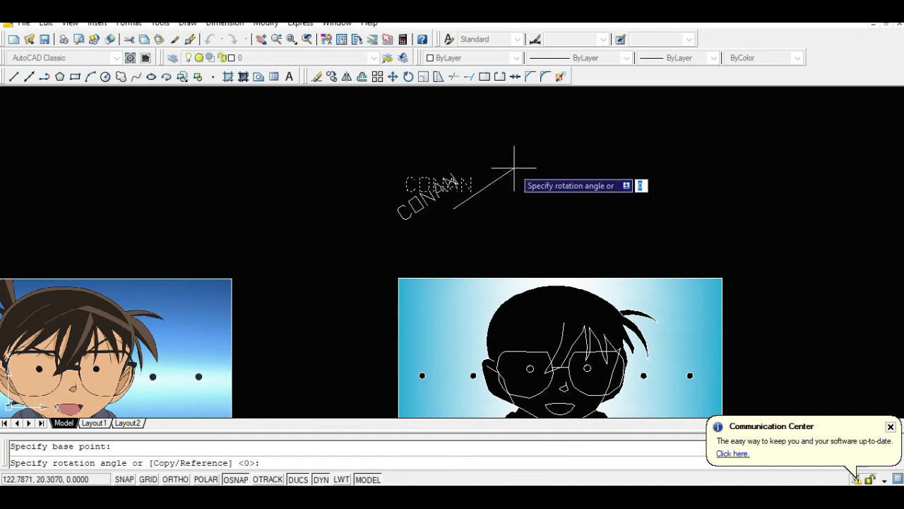
left_click(510, 165)
- Move the slanted CONAN text down onto the gradient background at the upper left of the character's head
left_click(414, 199)
type("m")
key("Return")
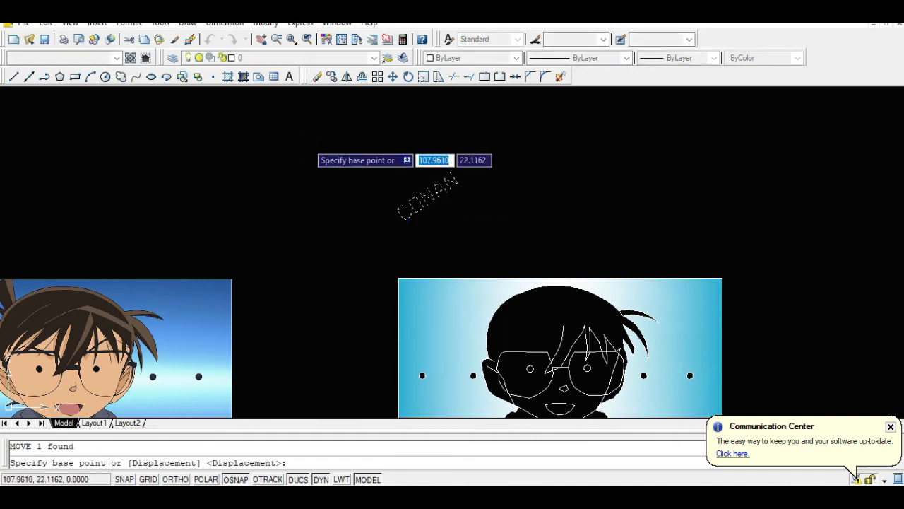
left_click(308, 143)
left_click(331, 261)
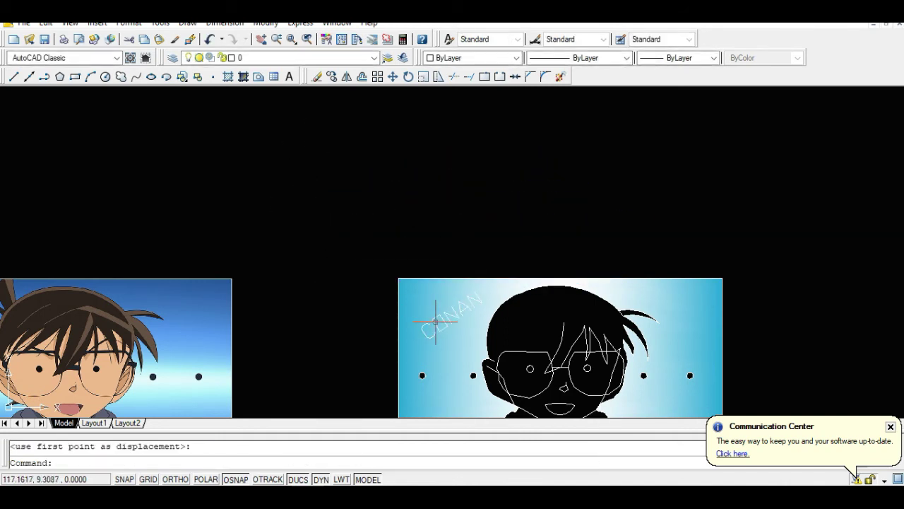
- Edit the slanted CONAN text and change the color of all its letters to blue
left_click(447, 310)
double_click(447, 310)
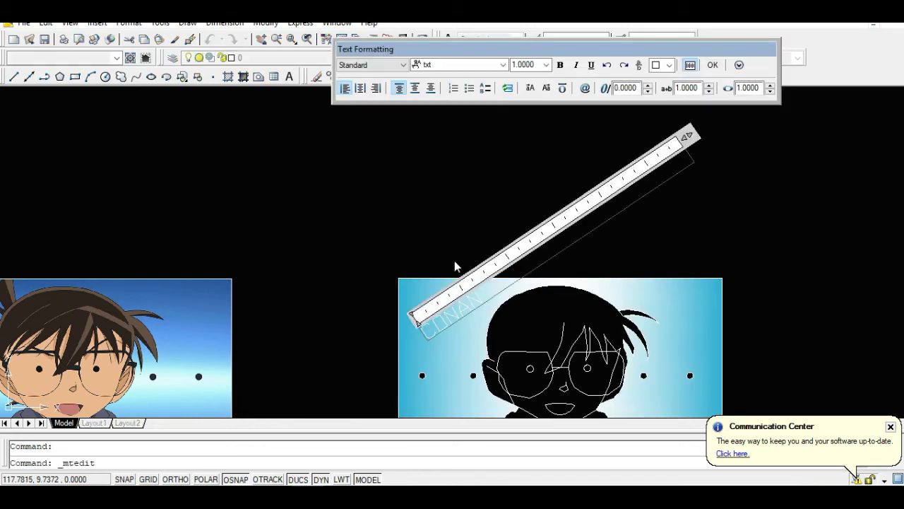
key("ctrl+a")
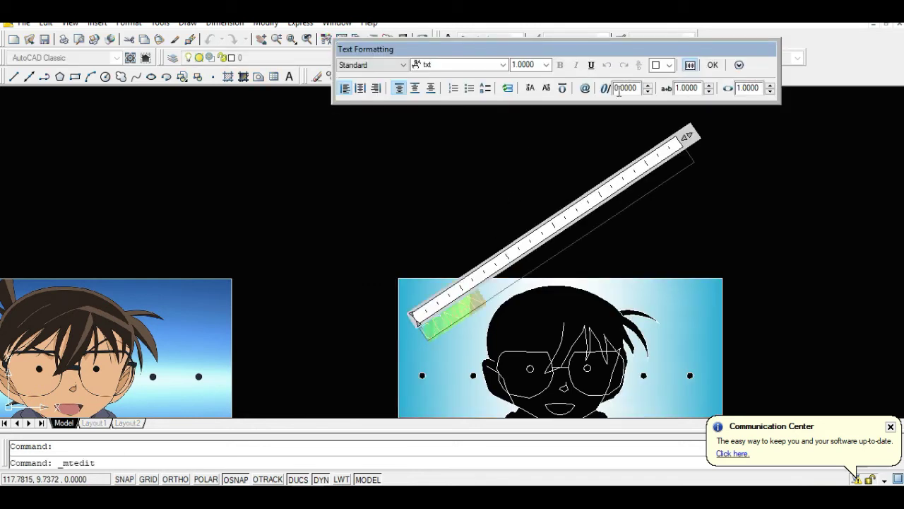
left_click(664, 65)
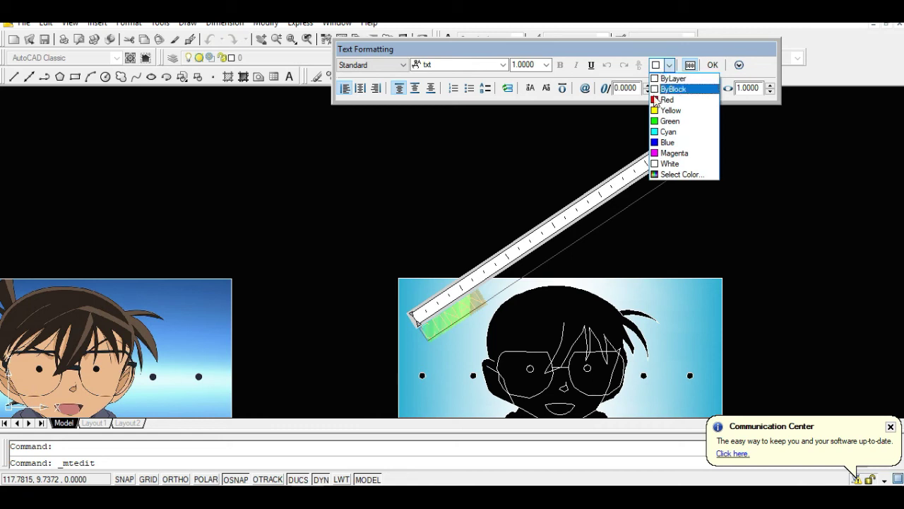
left_click(667, 142)
left_click(534, 161)
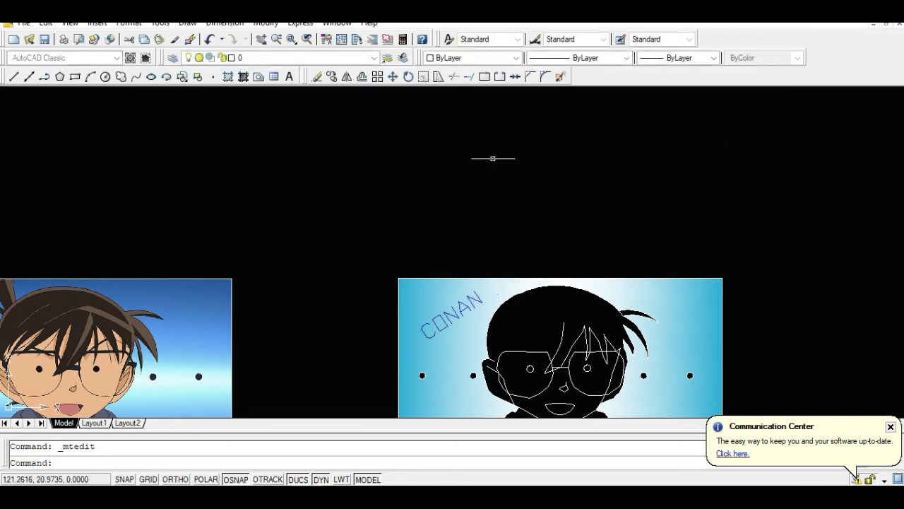
- Copy the blue CONAN text to the empty area above and between the reference image and the line drawing
scroll(166, 157, "down", 2)
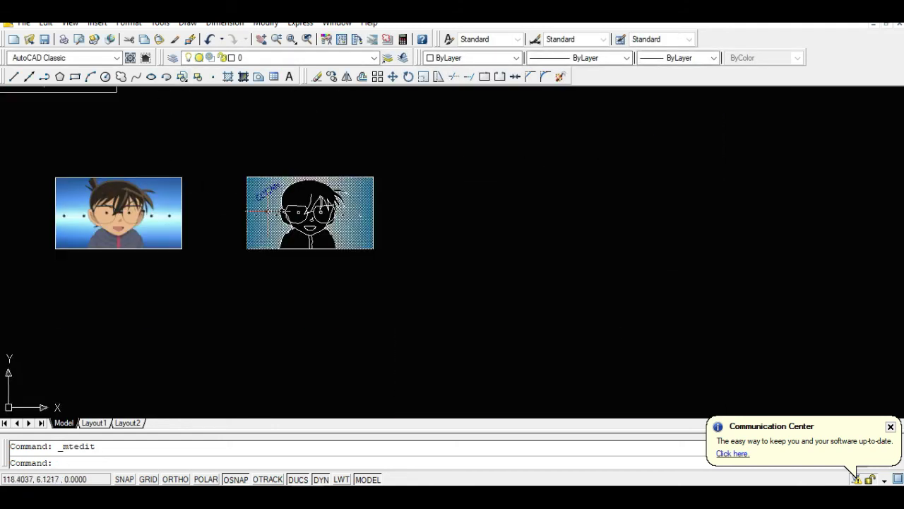
scroll(269, 201, "up", 2)
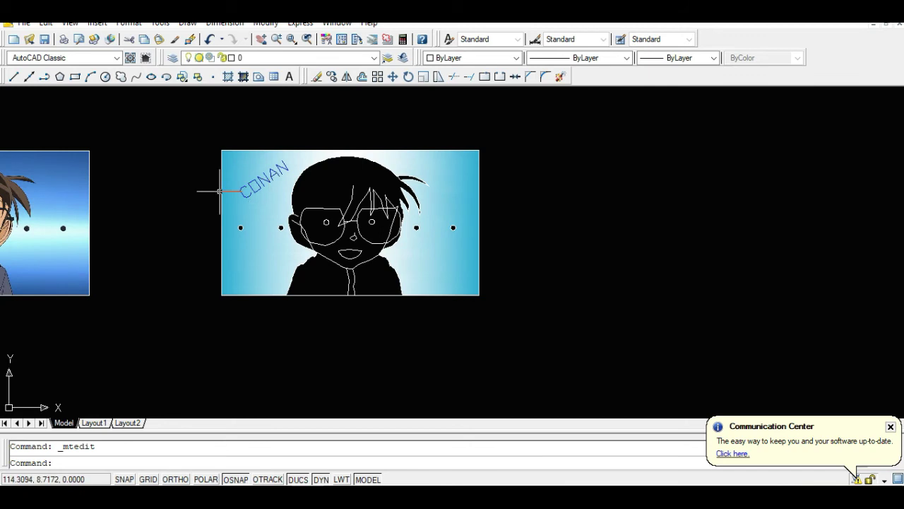
middle_click_drag(219, 190, 429, 227)
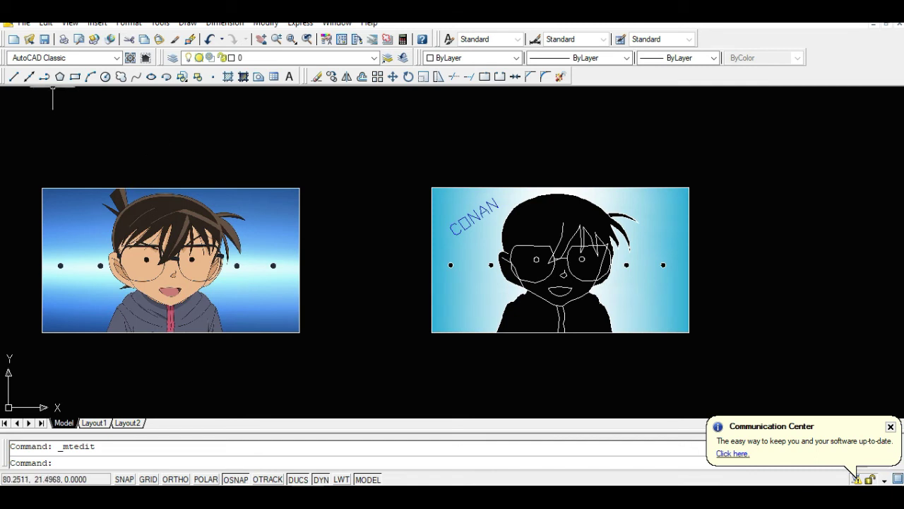
left_click(463, 217)
type("co")
key("Return")
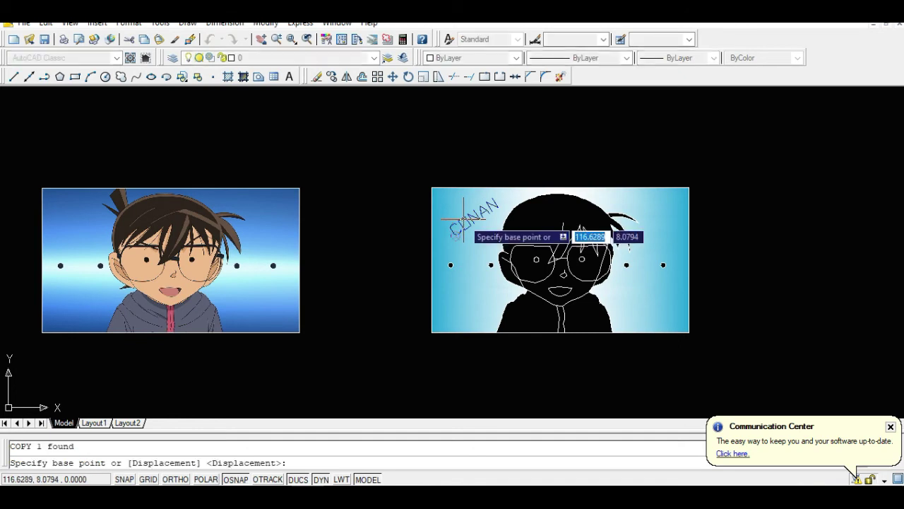
left_click(462, 219)
left_click(358, 146)
key("Escape")
- Rotate the copied CONAN text clockwise by an angle of about 326 degrees around a point just below it
left_click(367, 142)
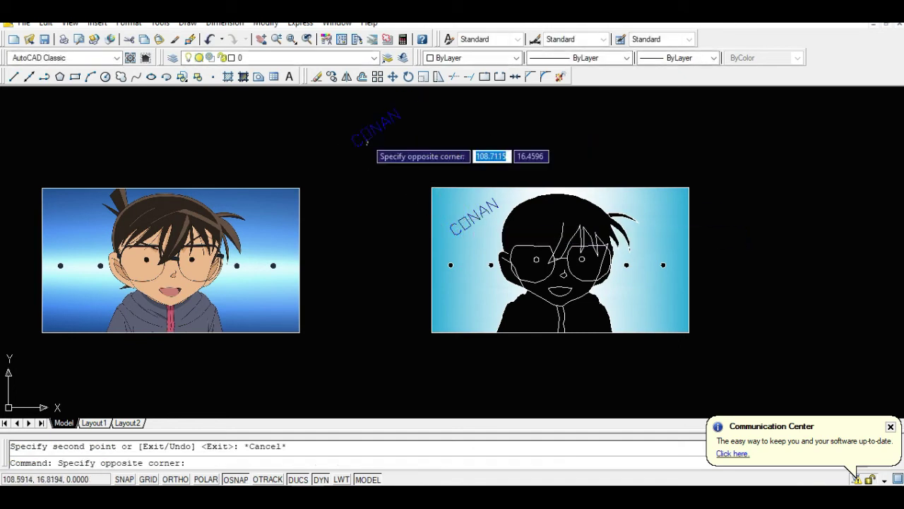
left_click(365, 131)
type("ro")
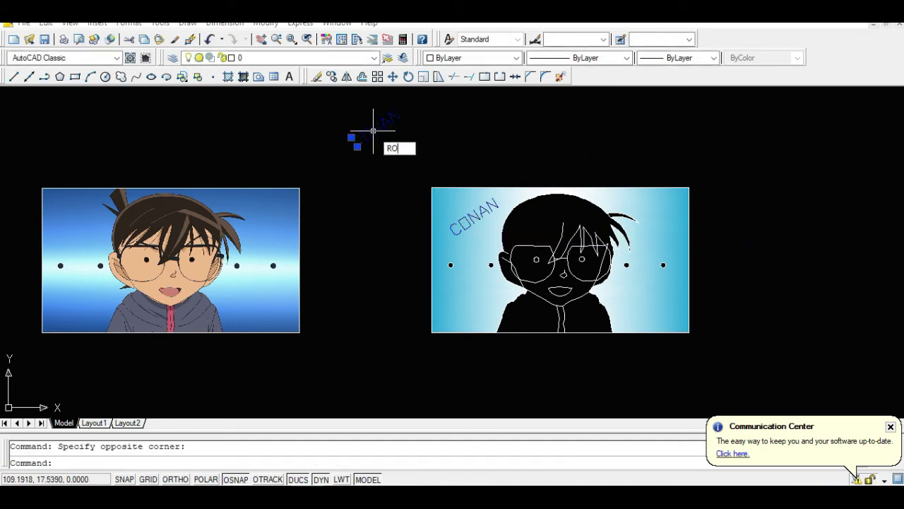
key("Return")
scroll(374, 142, "up", 2)
left_click(403, 168)
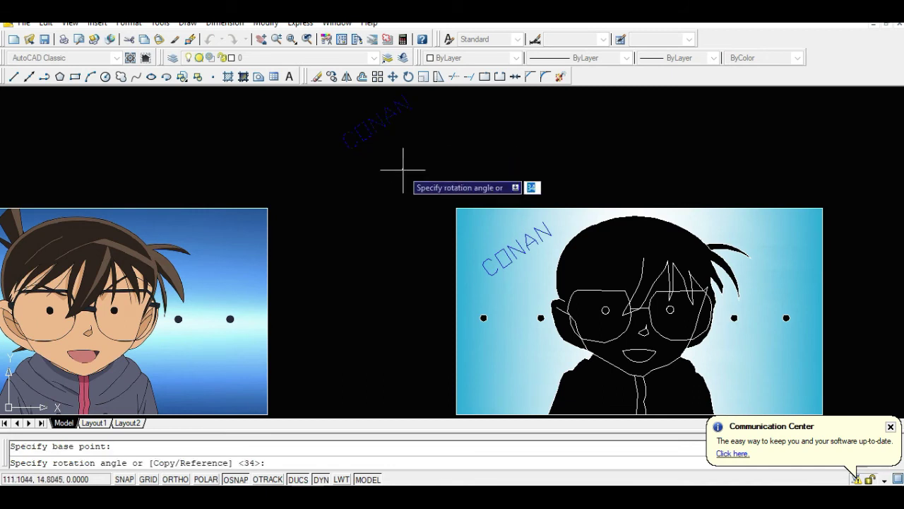
left_click(433, 190)
- Rotate the copied CONAN text slightly once more around a point below it to level its baseline
scroll(365, 106, "up", 6)
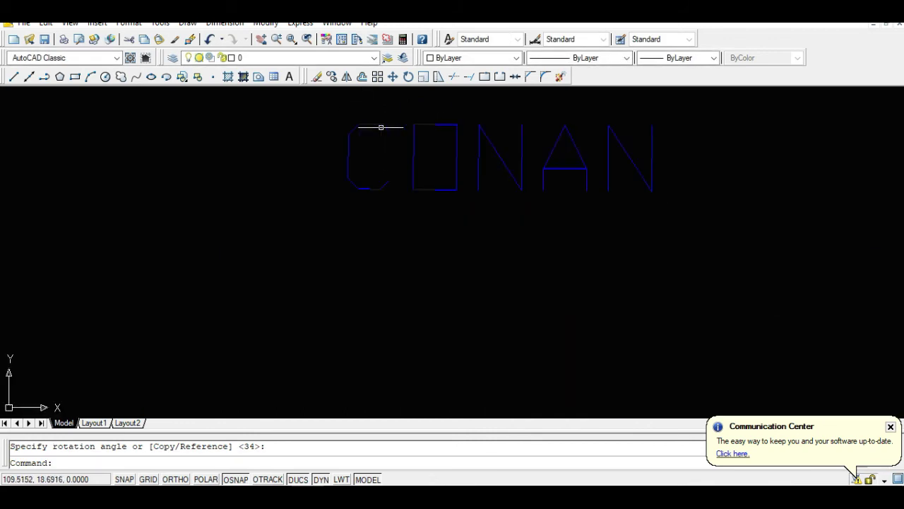
left_click(422, 129)
left_click(409, 140)
key("space")
left_click(467, 256)
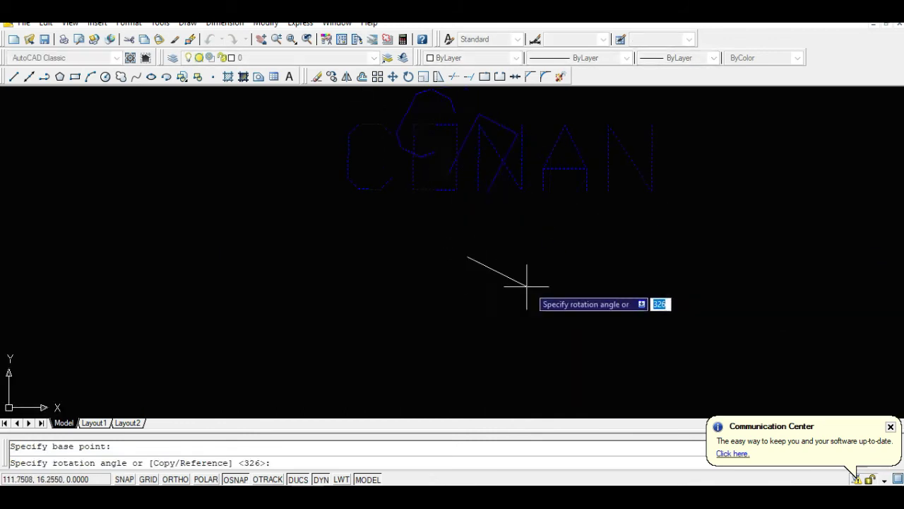
left_click(648, 254)
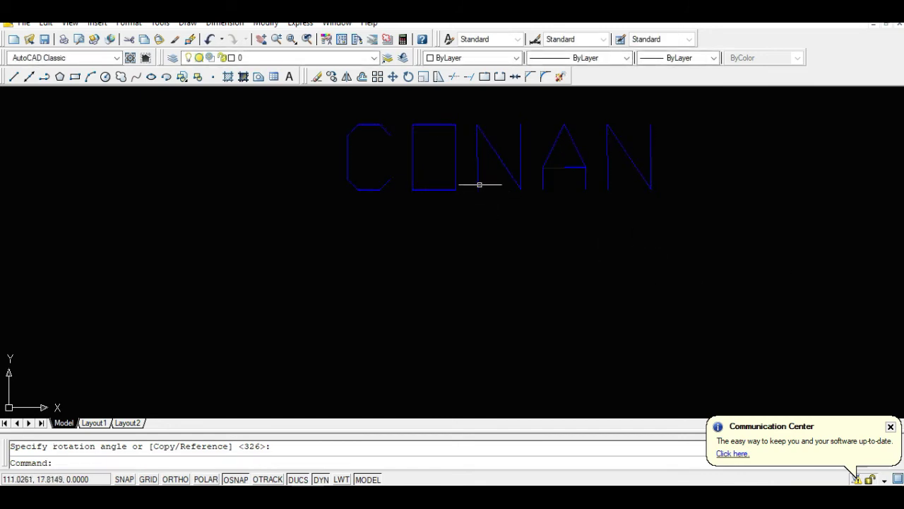
- Replace the wording of the horizontal CONAN text with BEFORE
left_click(459, 168)
double_click(458, 170)
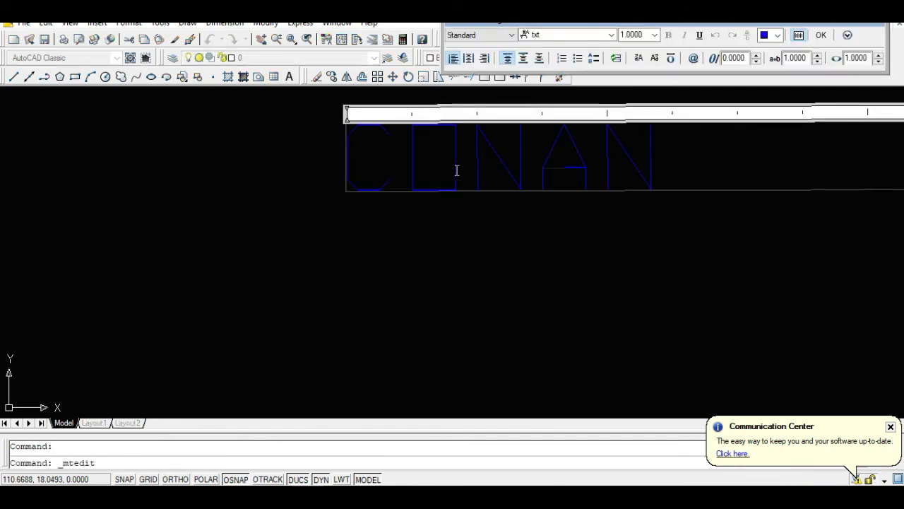
key("ctrl+a")
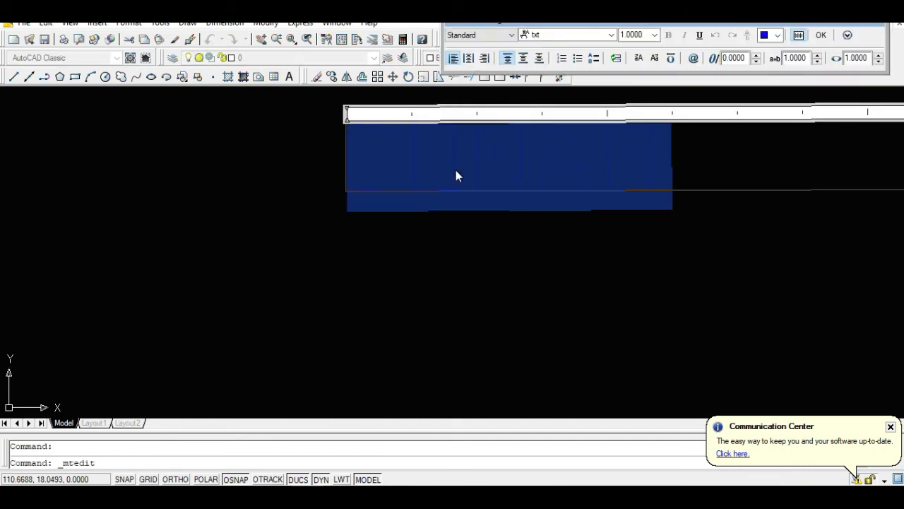
type("BEFORE")
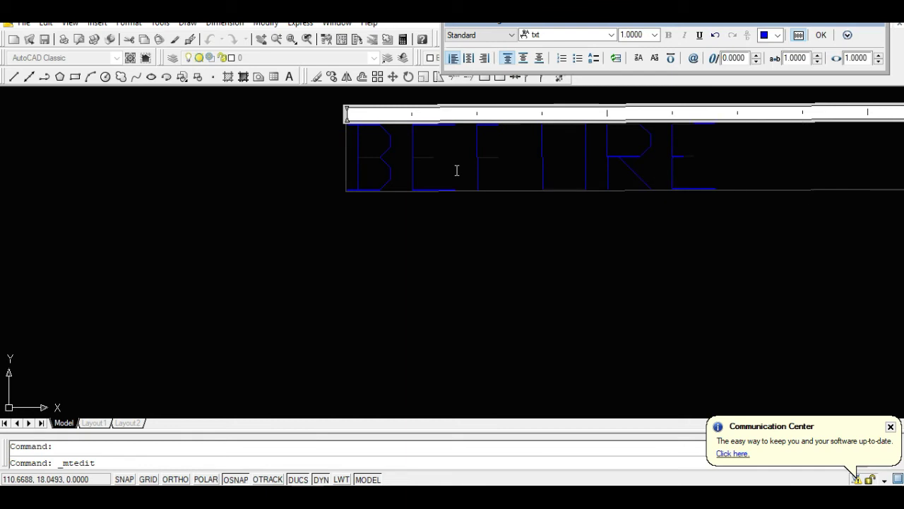
key("ctrl+Return")
- Move the BEFORE text by its lower-left corner onto the upper-left area of the reference image
left_click(555, 225)
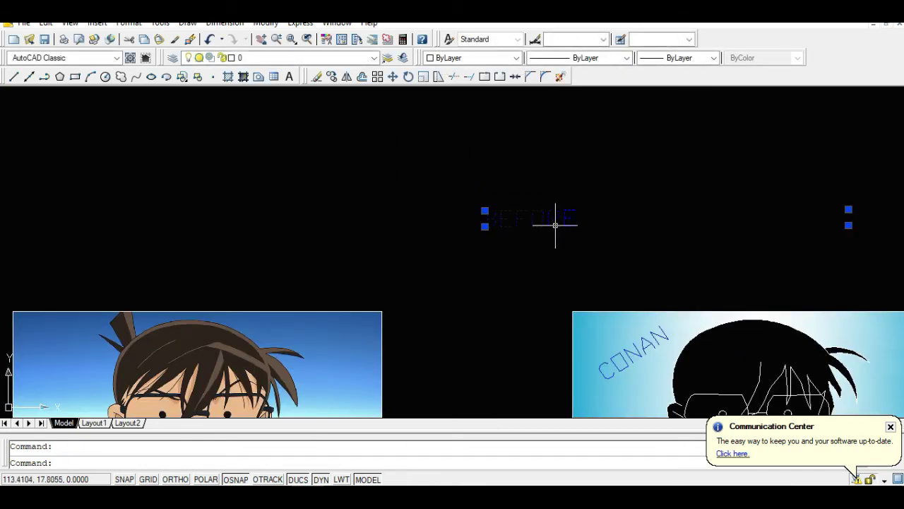
type("M")
key("Return")
left_click(485, 227)
scroll(479, 267, "down", 5)
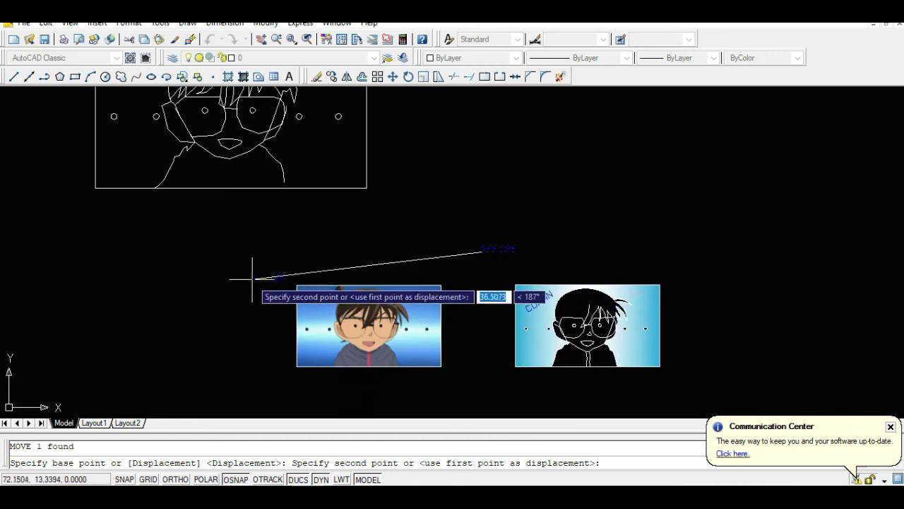
scroll(279, 276, "up", 5)
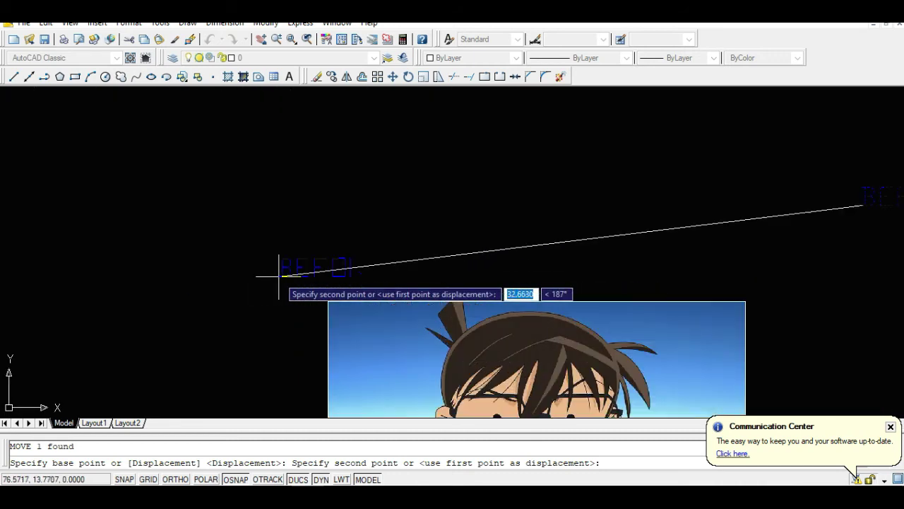
left_click(335, 336)
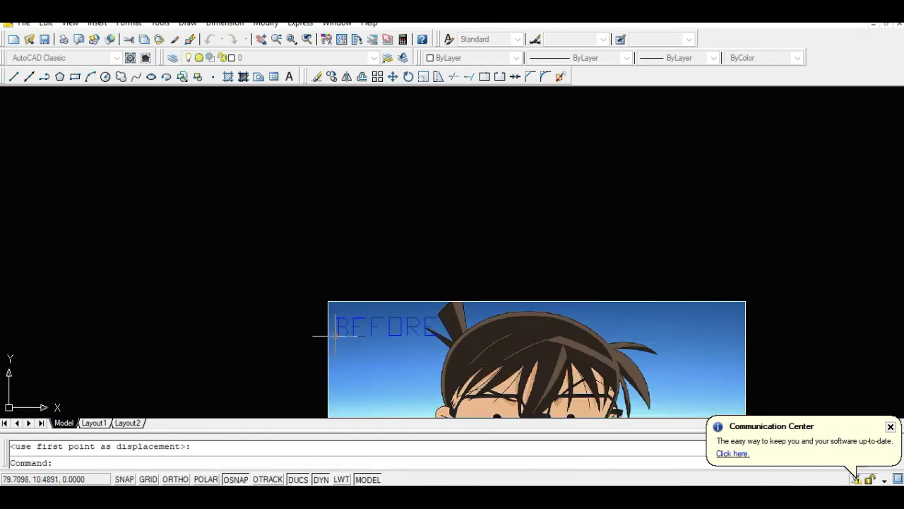
- Change the font of the whole BEFORE text to Vineta BT
left_click(372, 327)
double_click(373, 326)
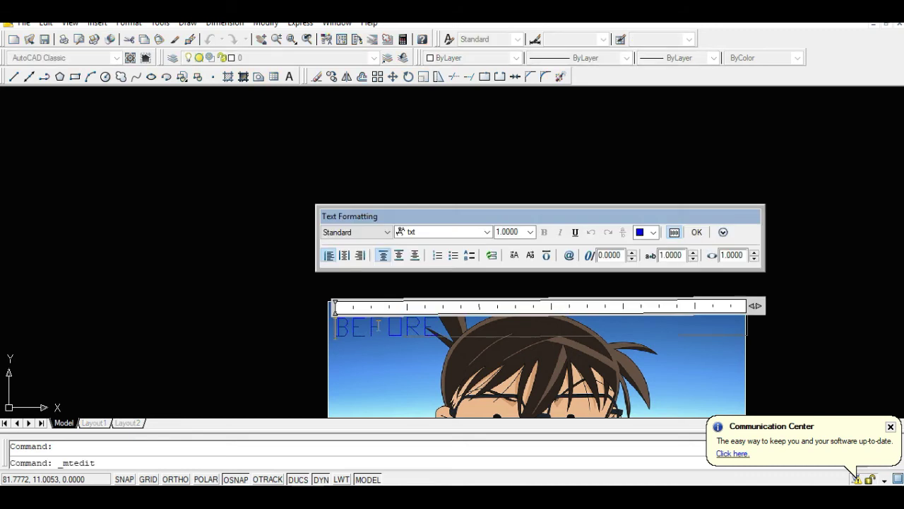
key("ctrl+a")
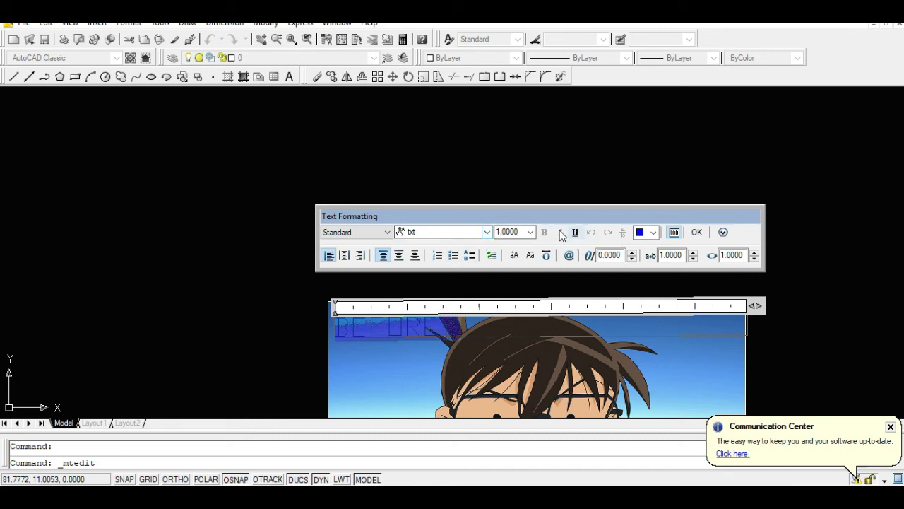
left_click(487, 232)
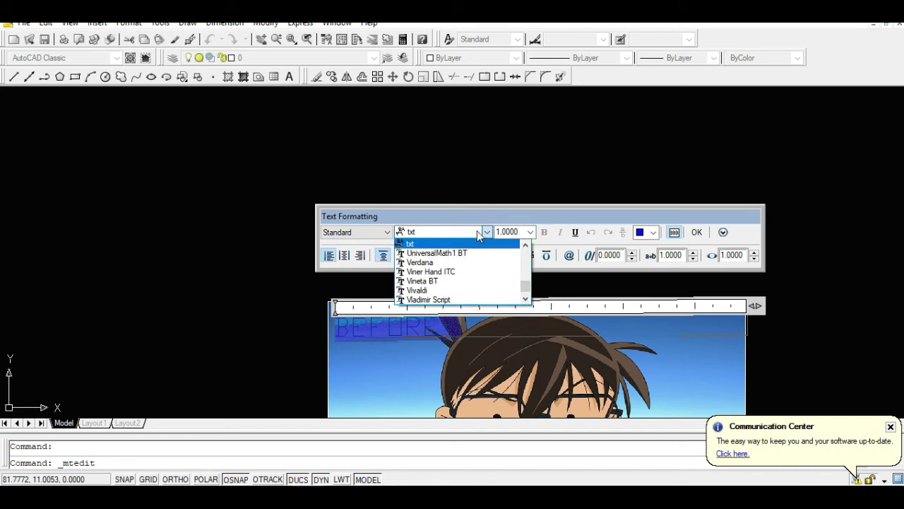
left_click(445, 254)
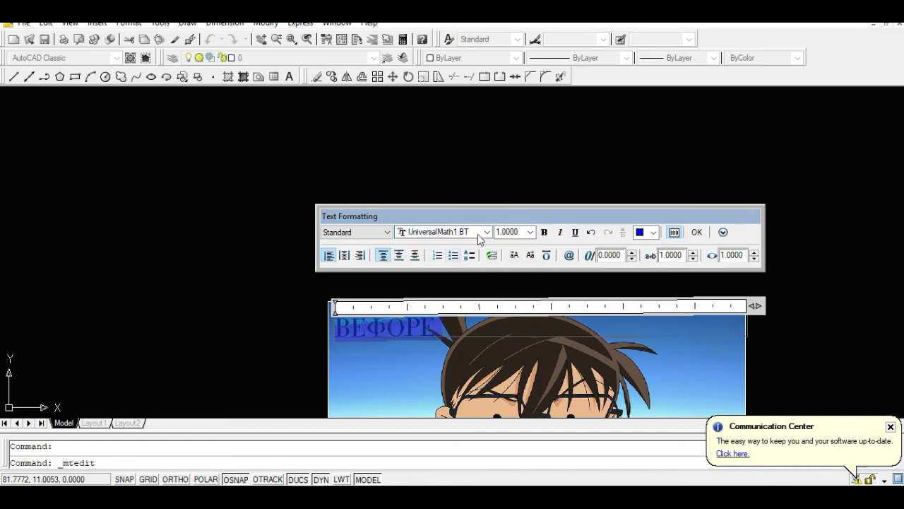
left_click(487, 231)
left_click(431, 272)
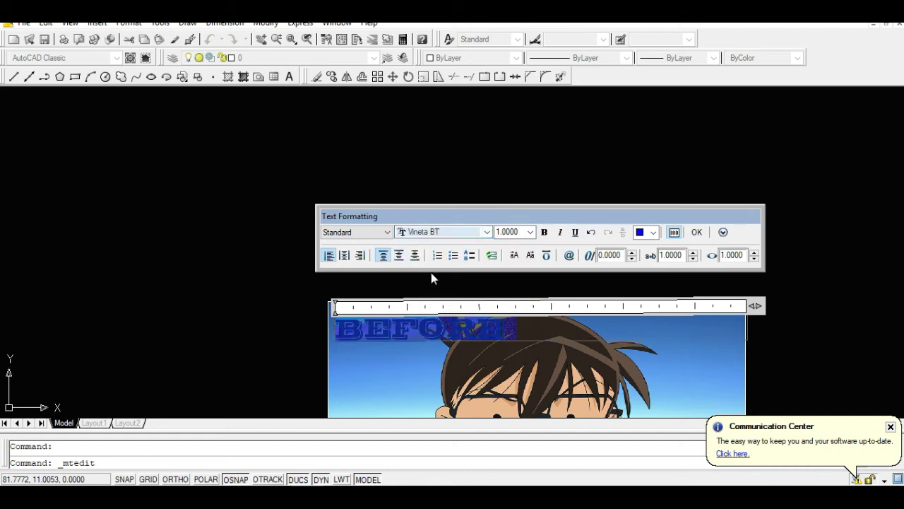
left_click(697, 231)
- Move the BEFORE text up so it sits just above the reference image's upper-left corner
left_click(424, 325)
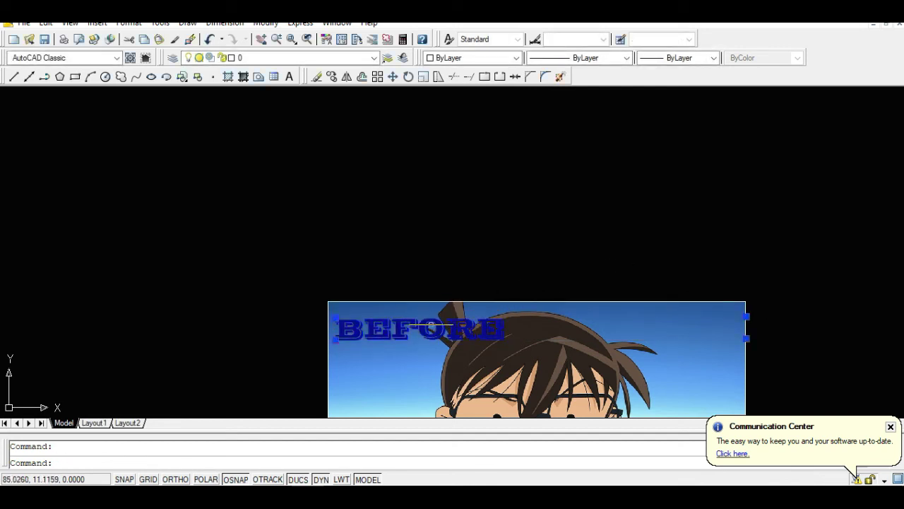
type("M")
key("Return")
left_click(424, 294)
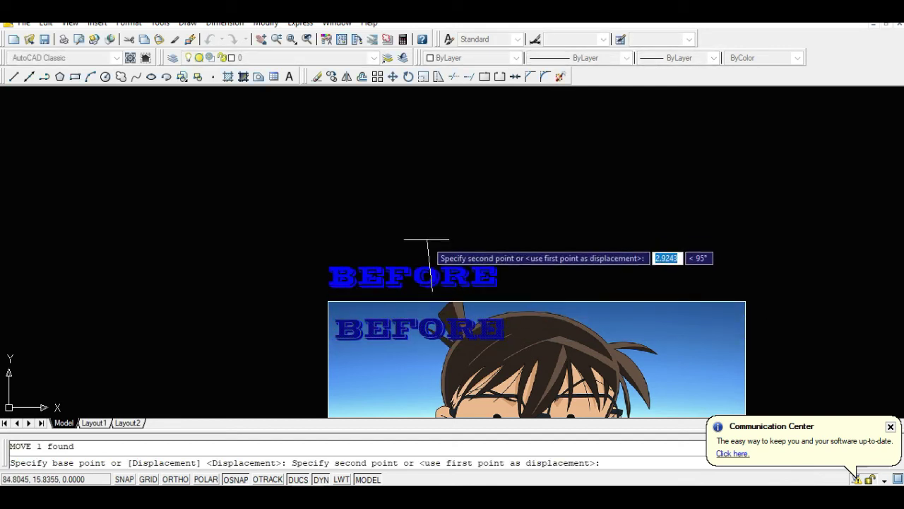
left_click(424, 248)
- Copy the BEFORE text from the reference image's upper-left corner to the matching corner of the gradient-filled drawing
left_click(440, 284)
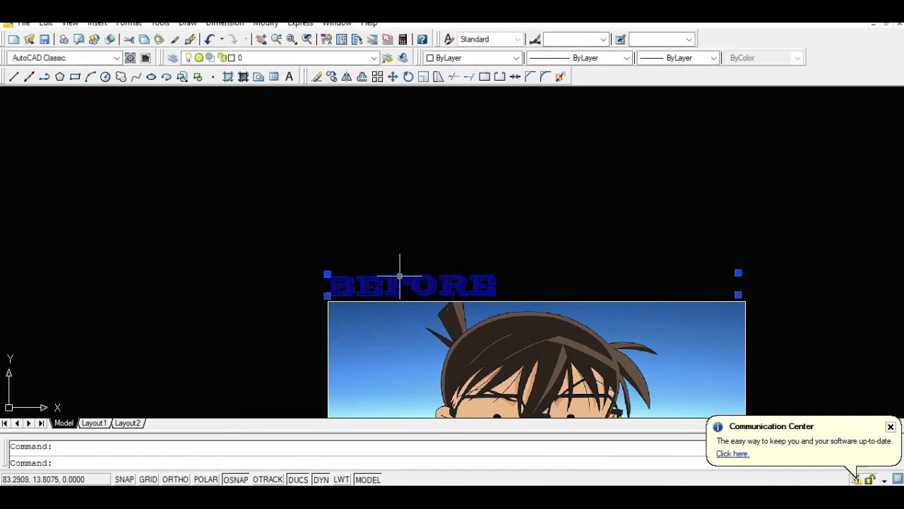
type("CO")
key("Return")
left_click(327, 301)
scroll(274, 268, "down", 6)
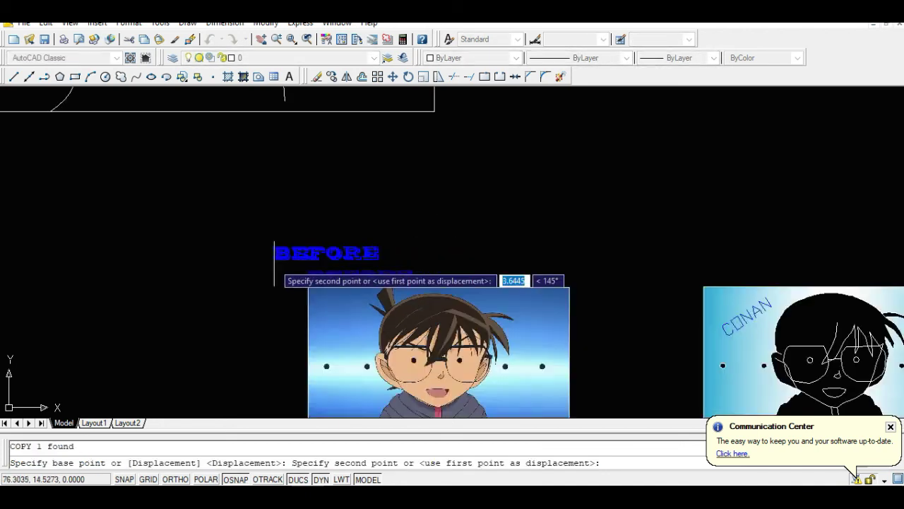
scroll(467, 298, "up", 5)
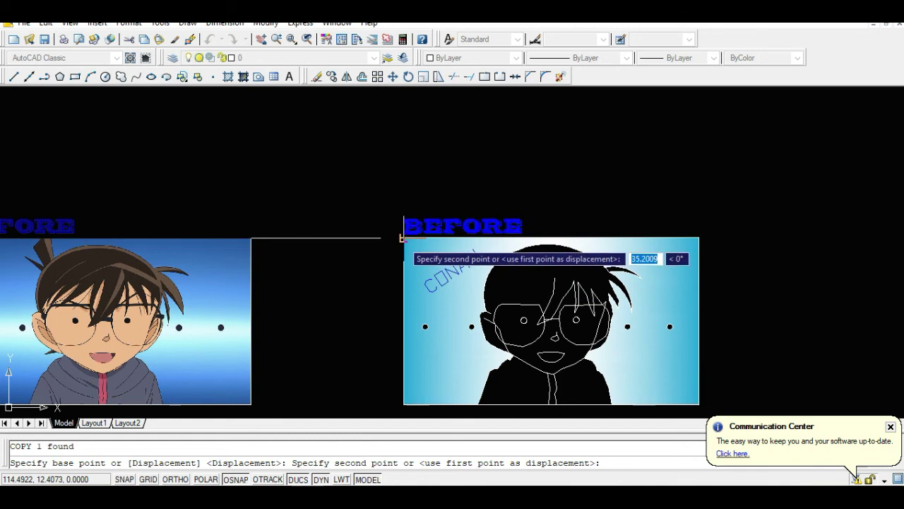
left_click(415, 233)
key("Escape")
- Change the wording of the copied label above the gradient-filled drawing to AFTER
double_click(417, 227)
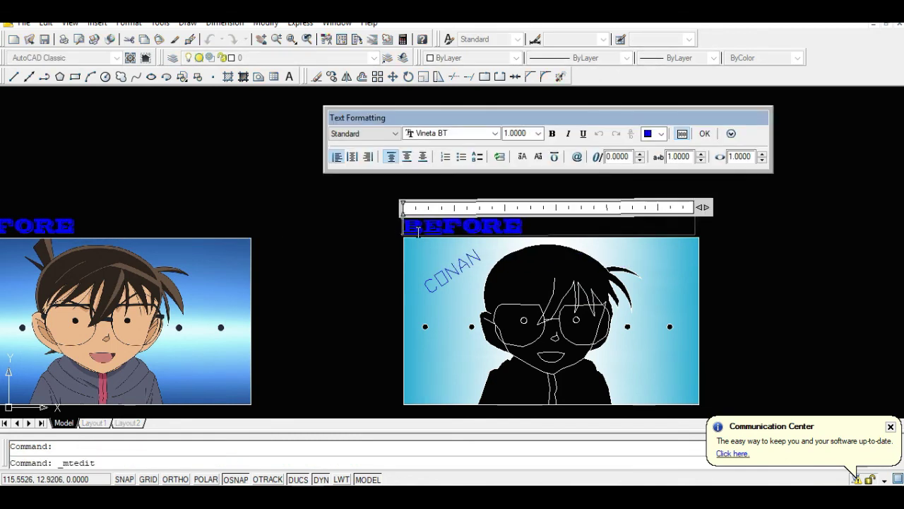
type("AFTER")
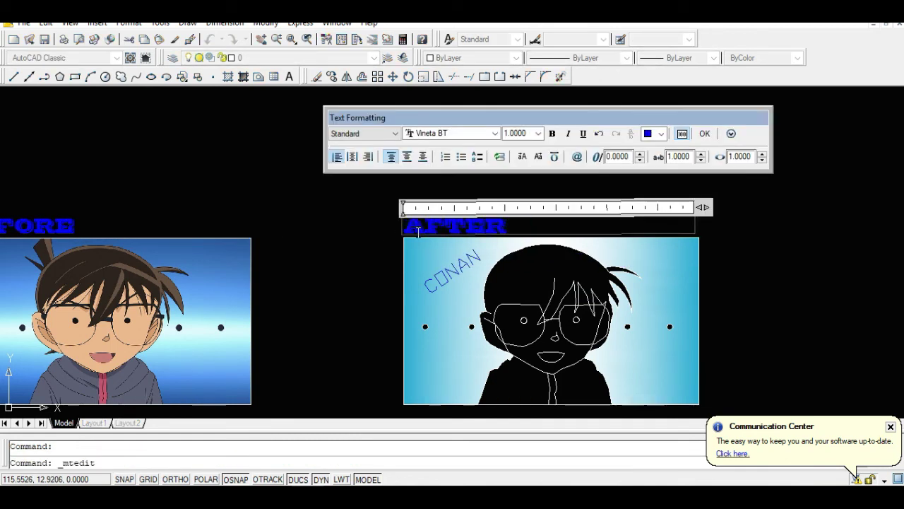
left_click(360, 223)
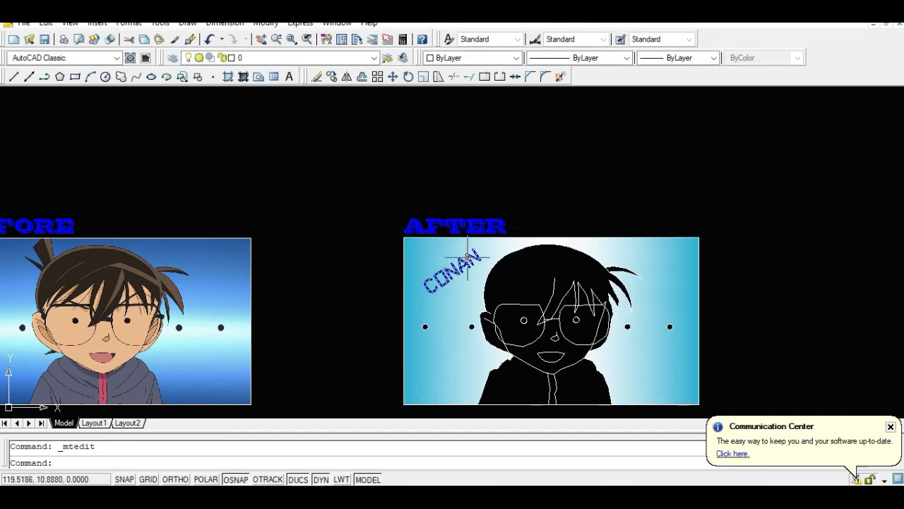
- Look over the labelled BEFORE and AFTER pictures and the blue closing texts placed beyond them in the drawing
scroll(420, 226, "down", 2)
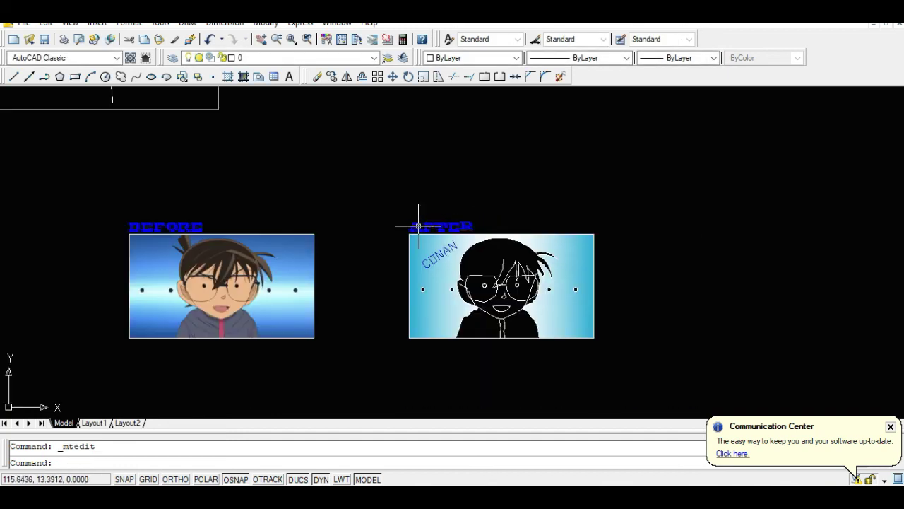
scroll(138, 241, "up", 2)
middle_click_drag(137, 238, 136, 217)
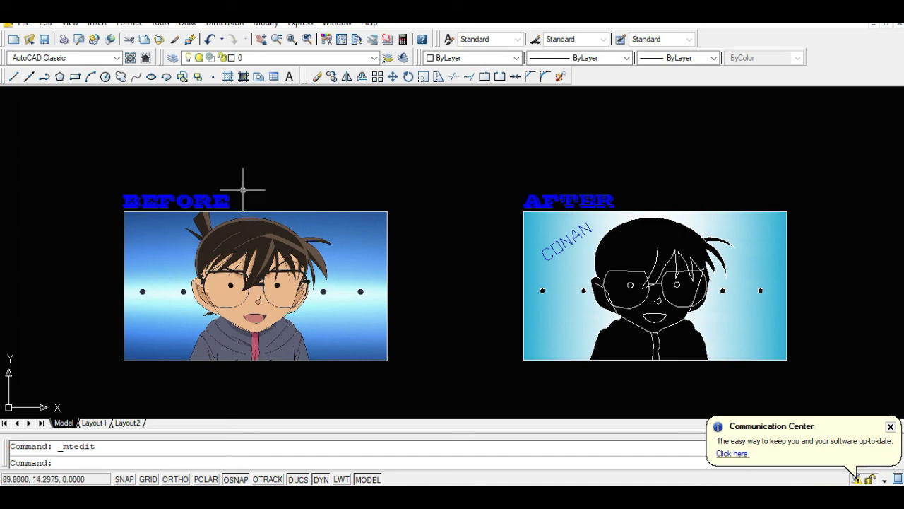
scroll(288, 219, "down", 2)
mouse_move(382, 270)
middle_mouse_down()
mouse_move(338, 261)
mouse_move(45, 261)
middle_mouse_up()
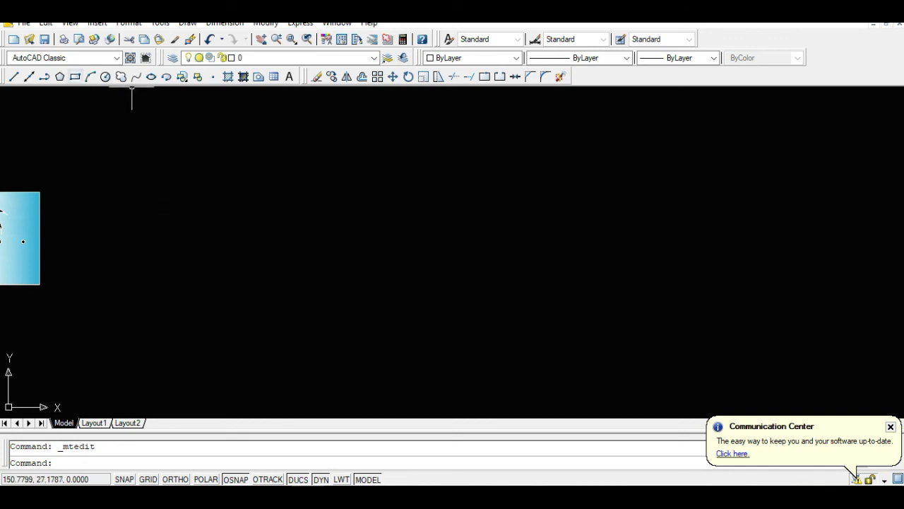
scroll(121, 206, "down", 4)
scroll(79, 186, "up", 4)
left_click(45, 200)
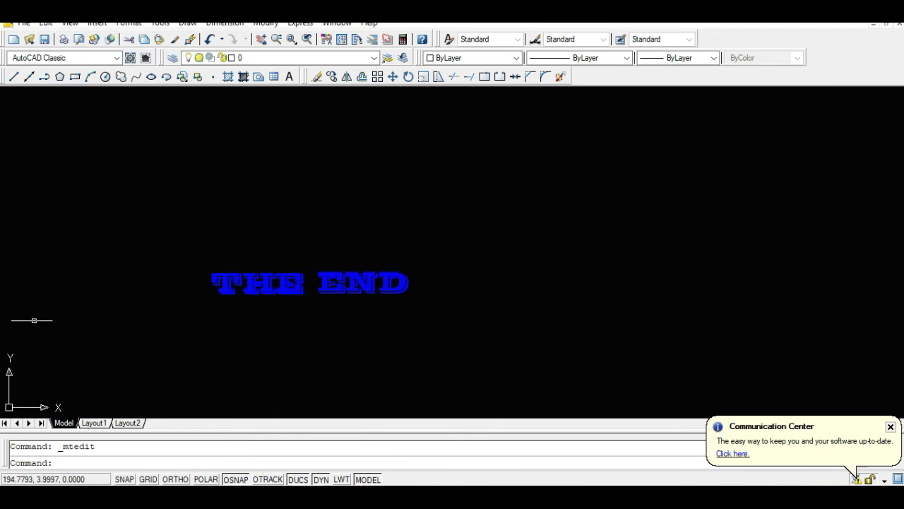
scroll(152, 337, "up", 2)
scroll(162, 338, "down", 2)
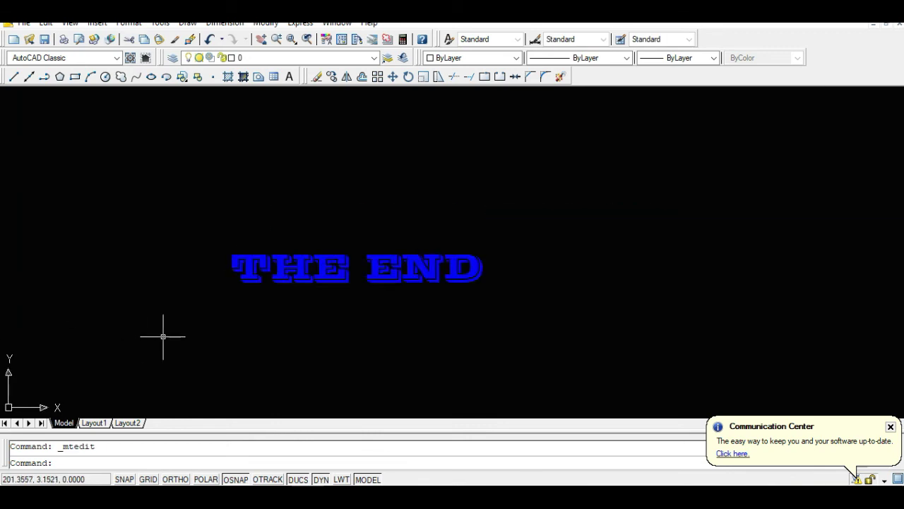
scroll(163, 336, "up", 1)
scroll(163, 336, "down", 1)
scroll(162, 336, "up", 2)
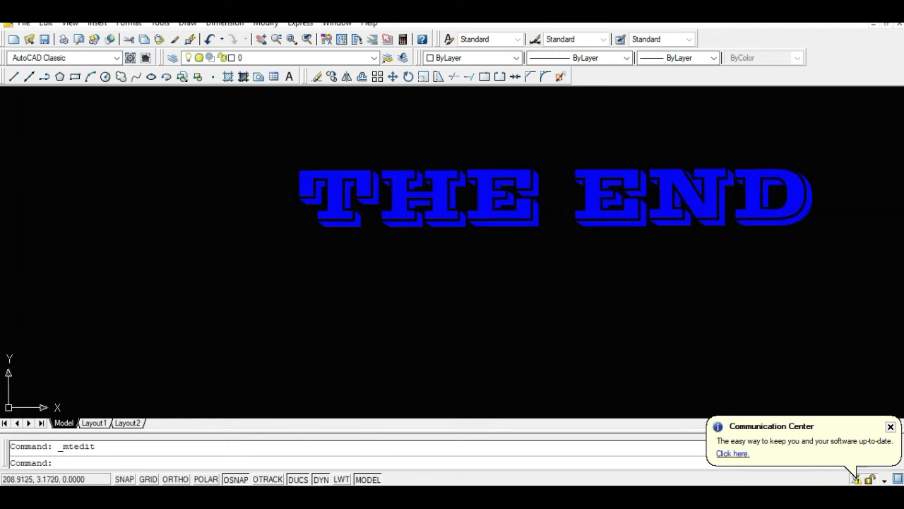
middle_click_drag(626, 343, 0, 210)
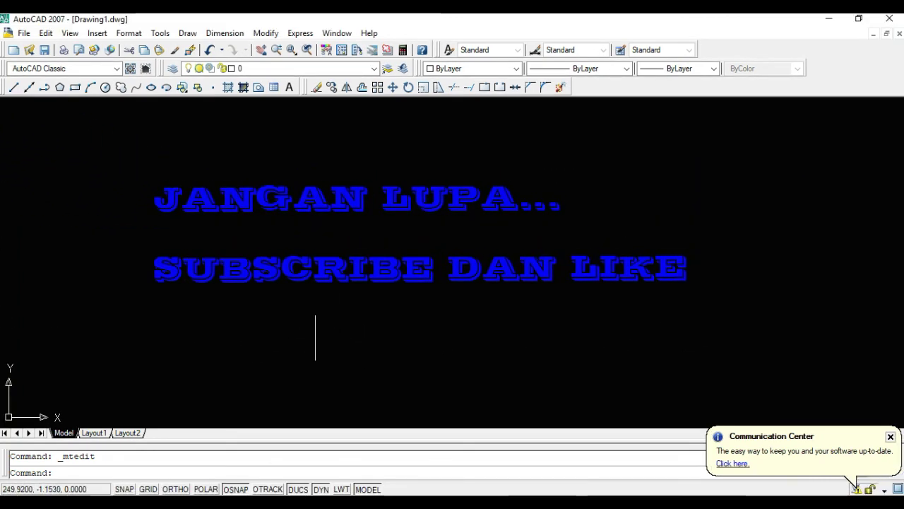
scroll(318, 326, "down", 3)
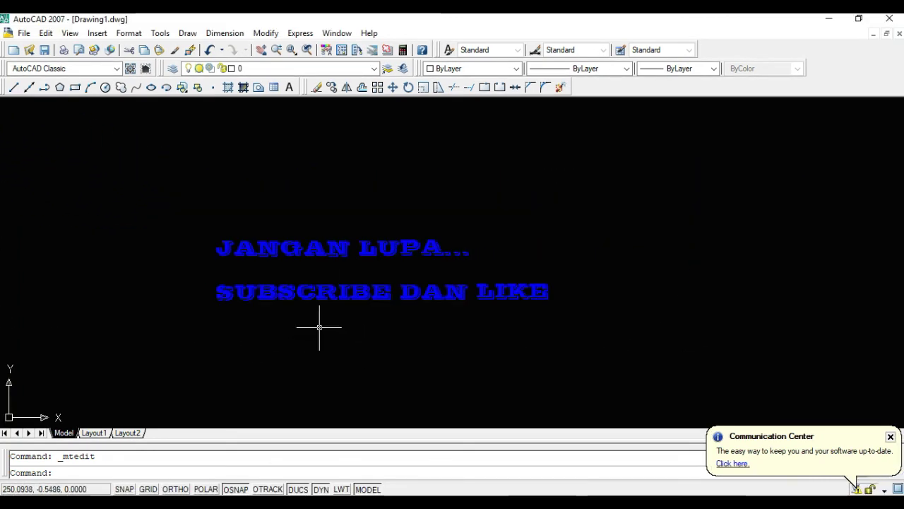
scroll(319, 325, "up", 4)
scroll(321, 326, "down", 4)
scroll(321, 328, "up", 3)
scroll(321, 329, "up", 6)
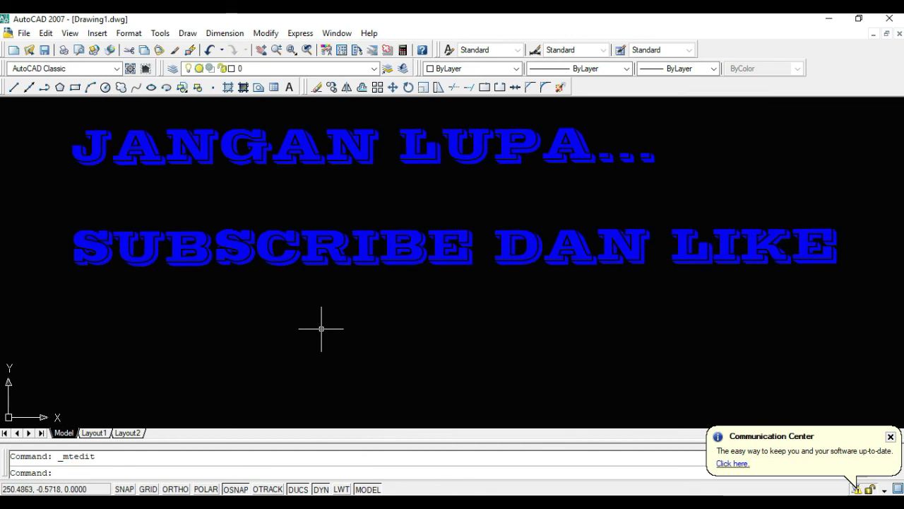